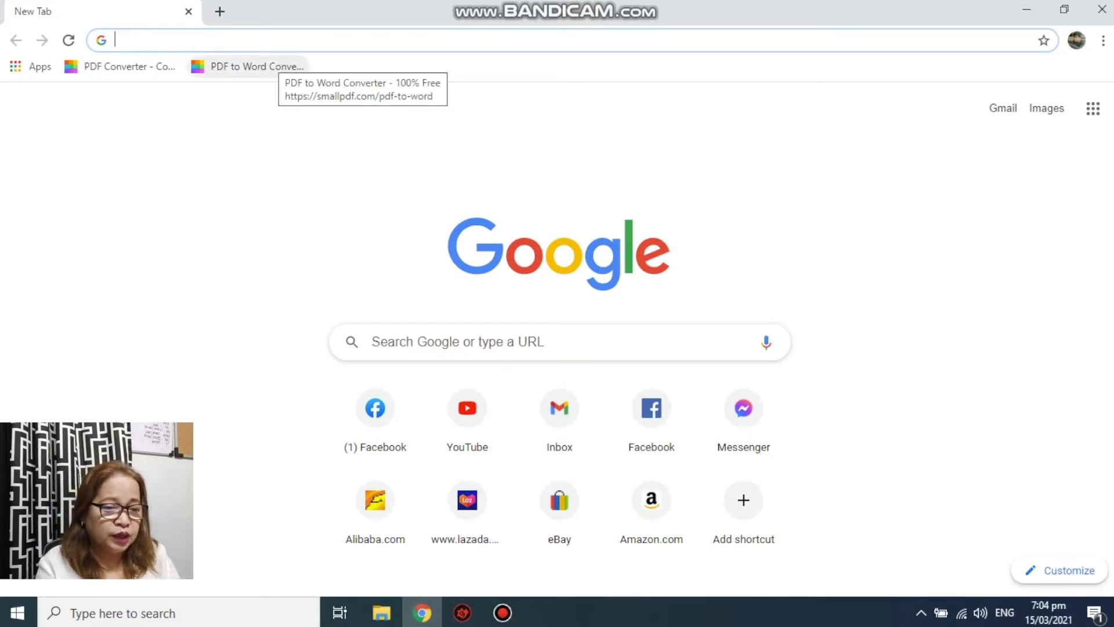
# - Go to bir.gov.ph and download the Offline eBIRForms Package v7.8 zip
pyautogui.write('bir')
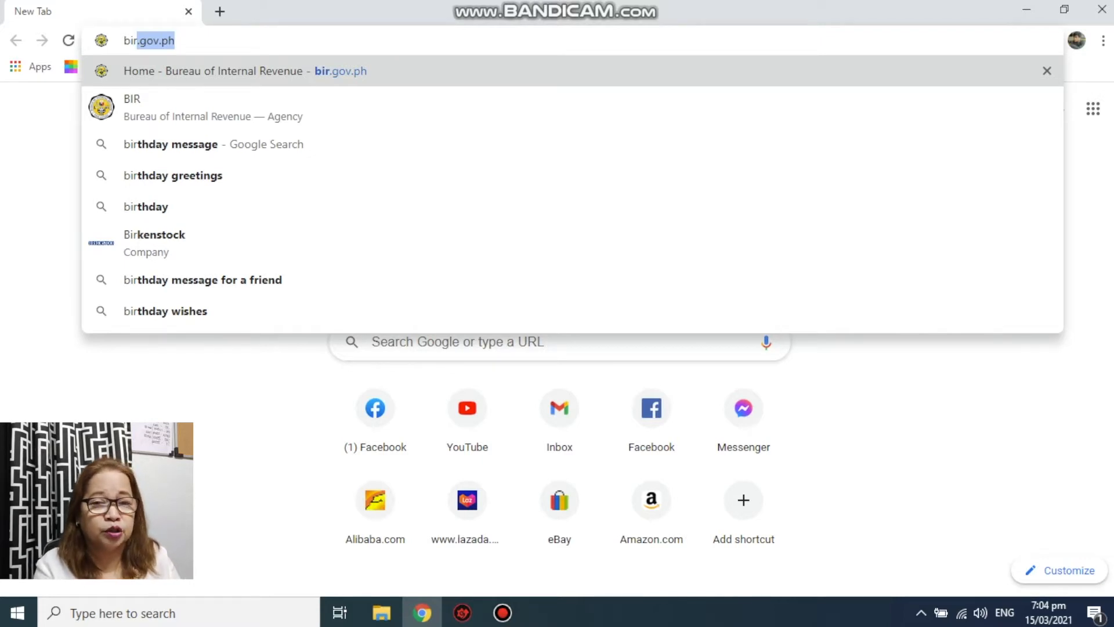
pyautogui.press('Return')
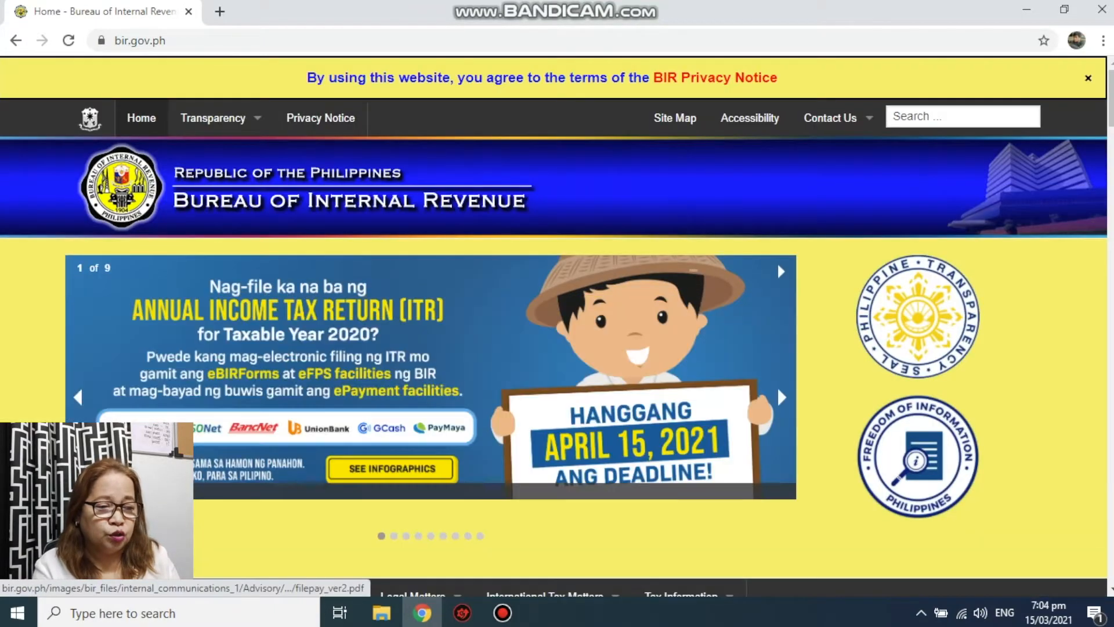
pyautogui.scroll(-8, 777, 387)
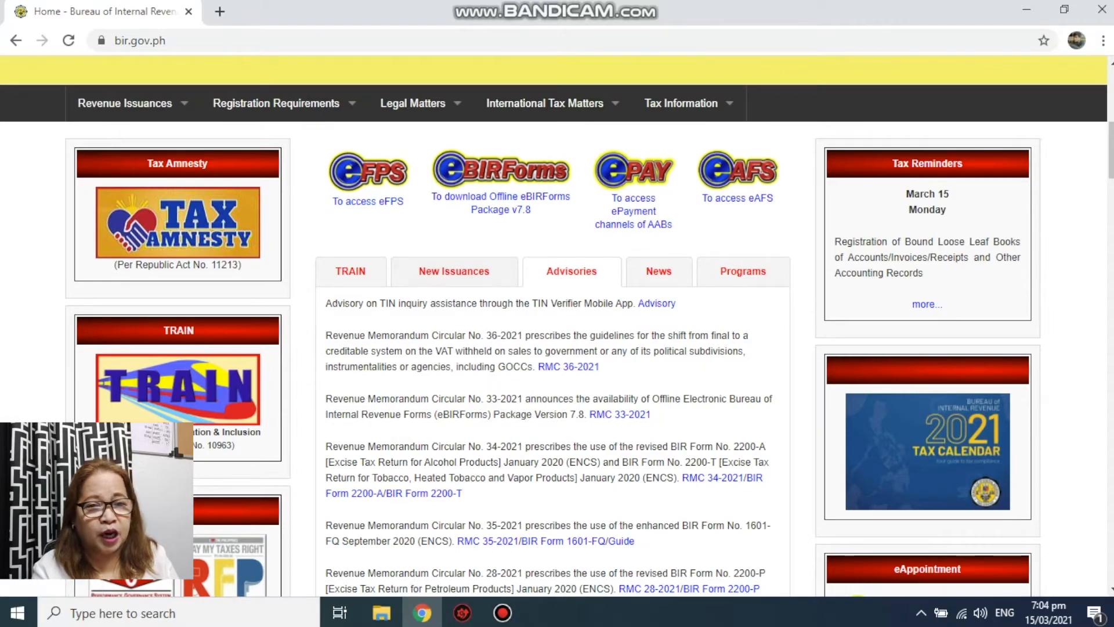
pyautogui.scroll(-8, 551, 325)
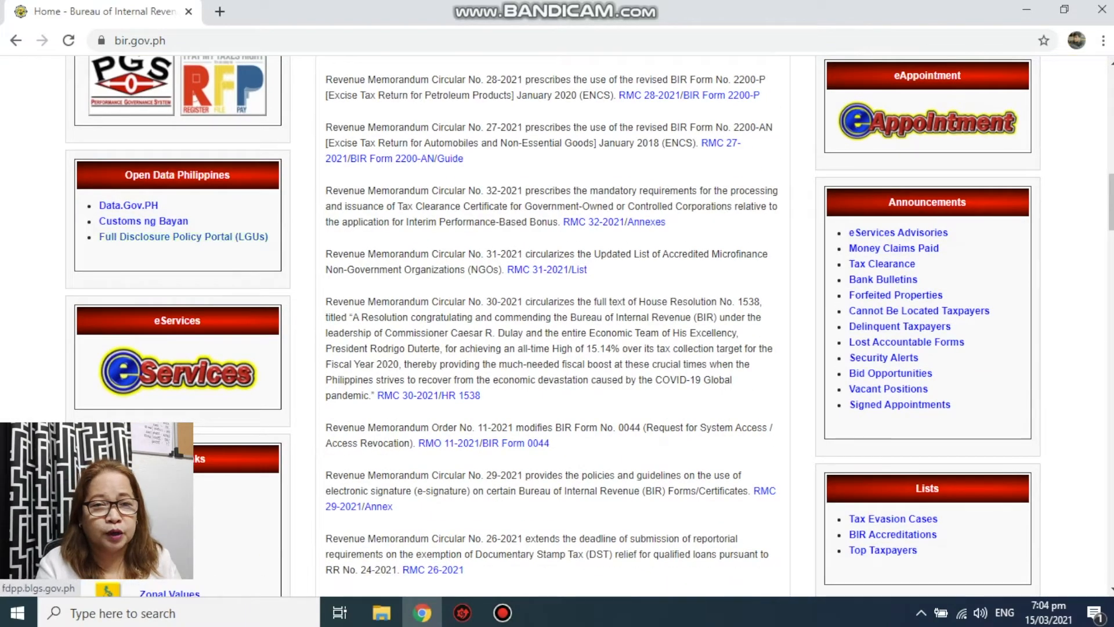
pyautogui.scroll(7, 551, 325)
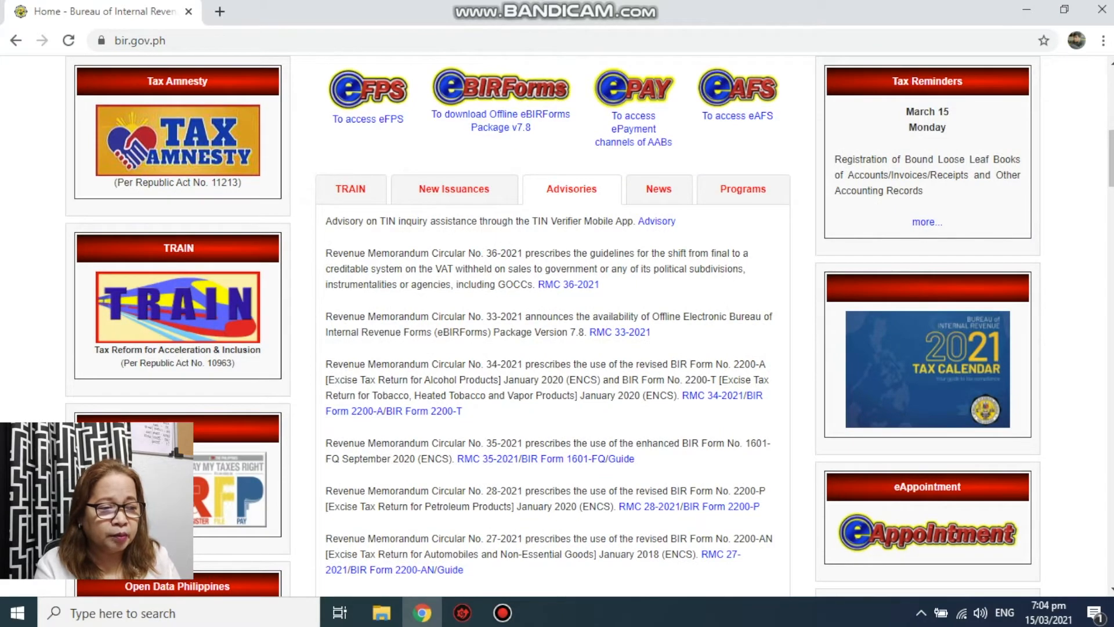
pyautogui.scroll(2, 501, 196)
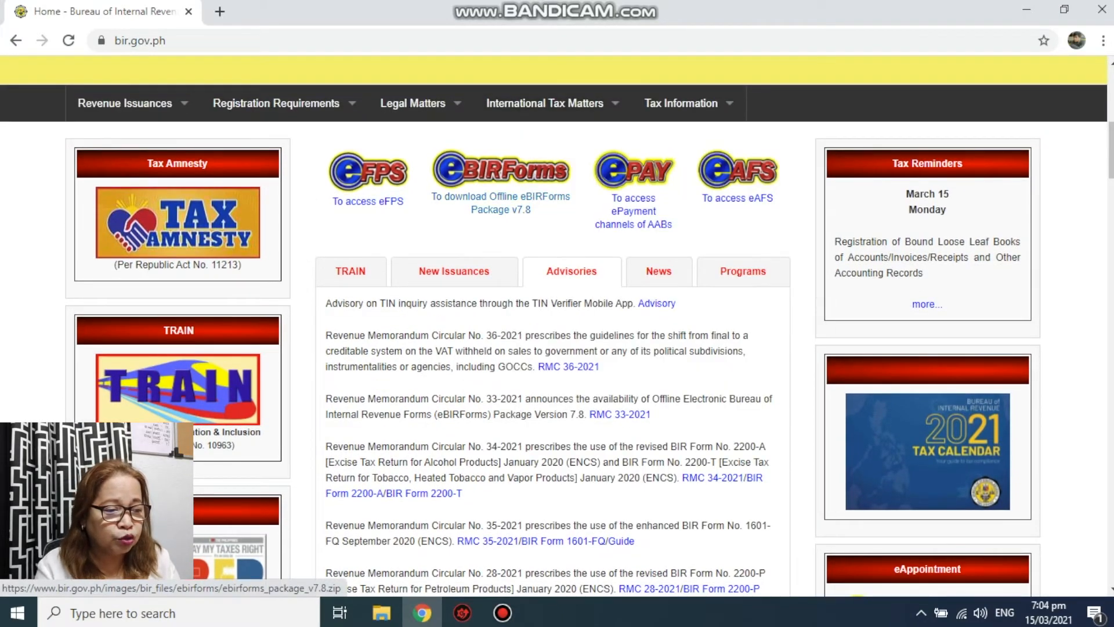
pyautogui.click(501, 197)
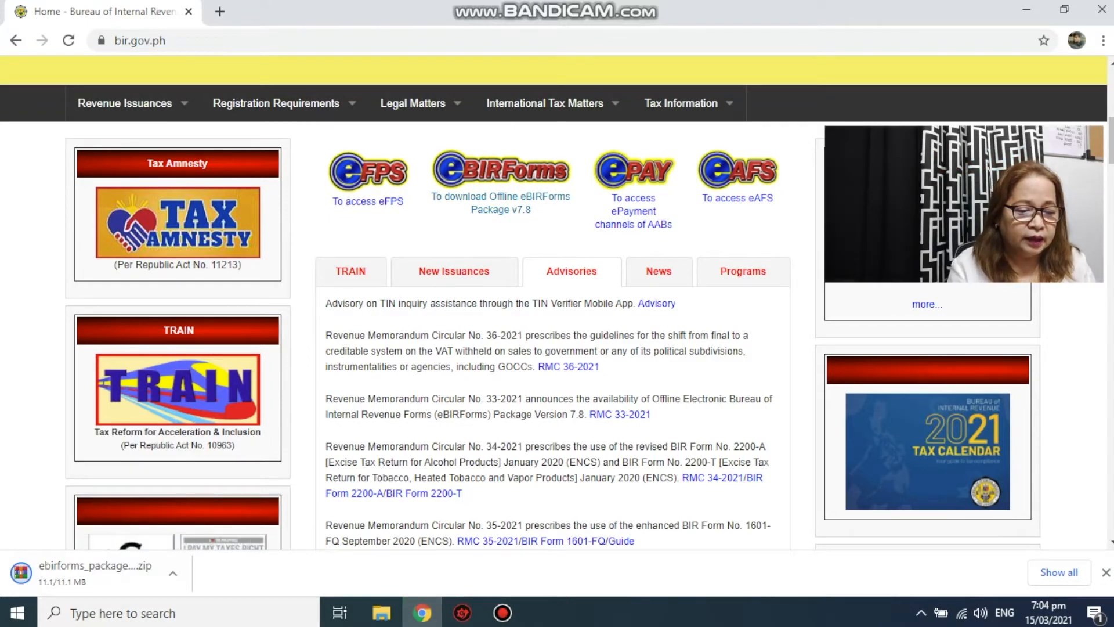
# - Open the downloaded zip in WinRAR and launch the Offline eBIRForms installer
pyautogui.click(92, 574)
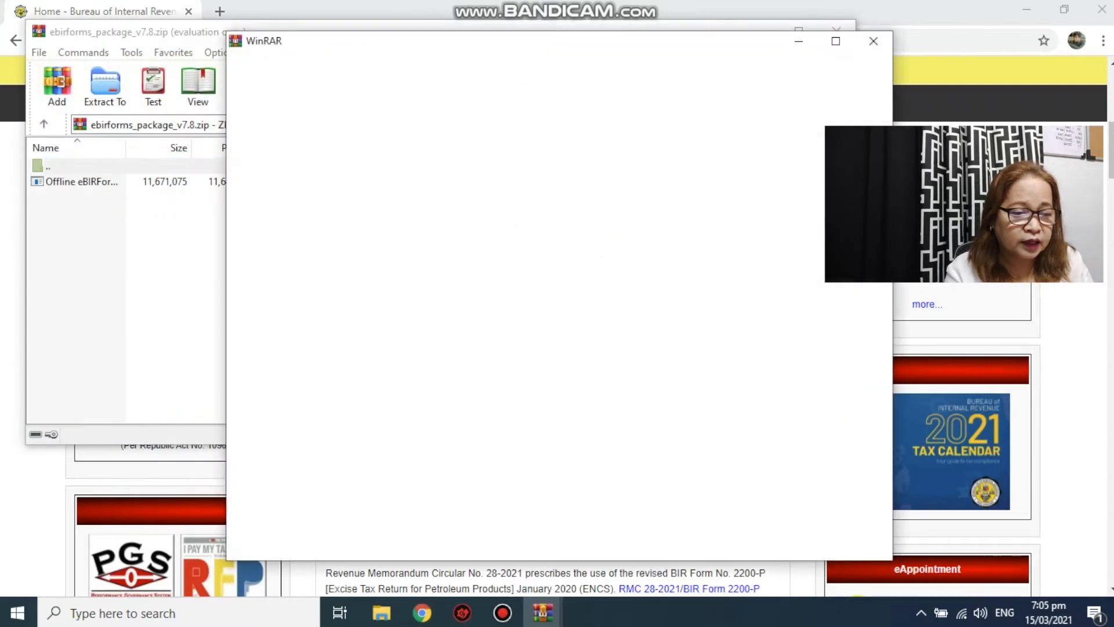
pyautogui.click(873, 42)
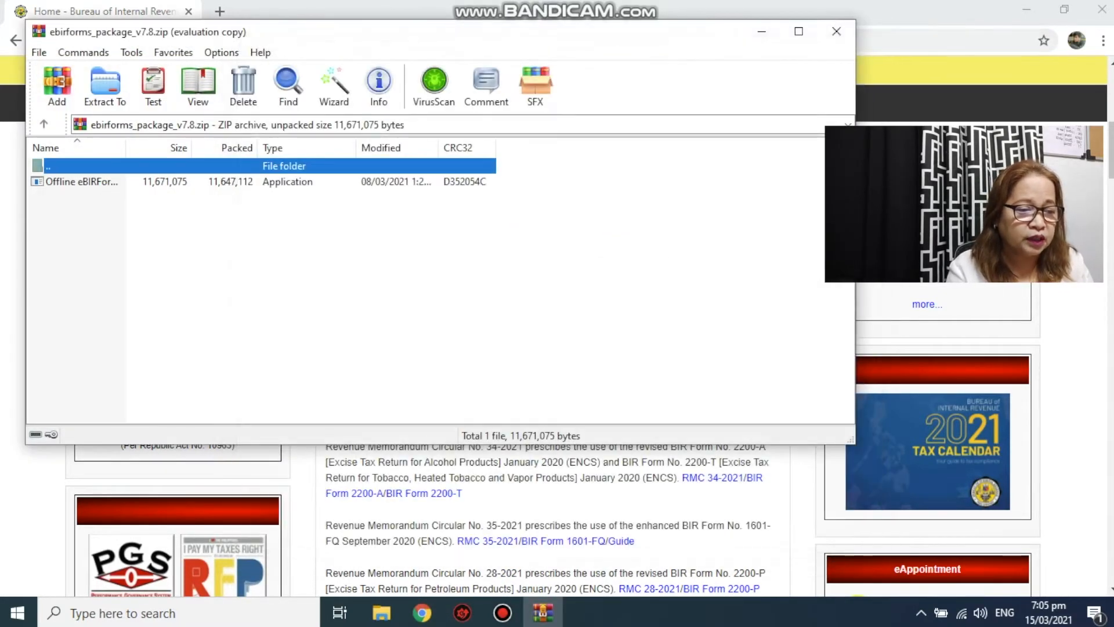
pyautogui.click(82, 182)
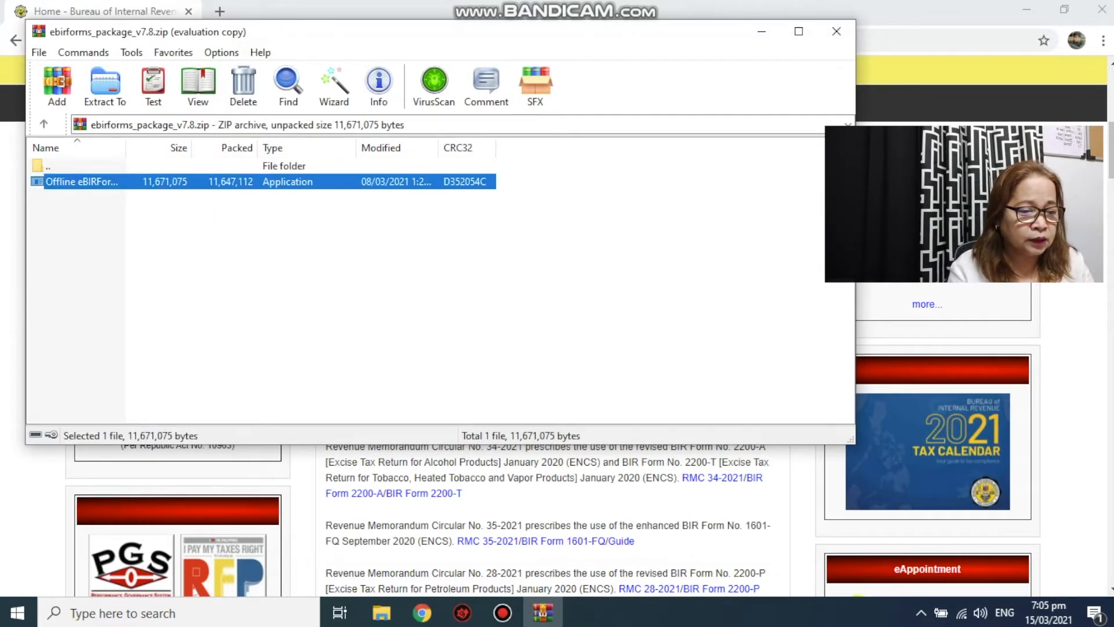
pyautogui.doubleClick(82, 181)
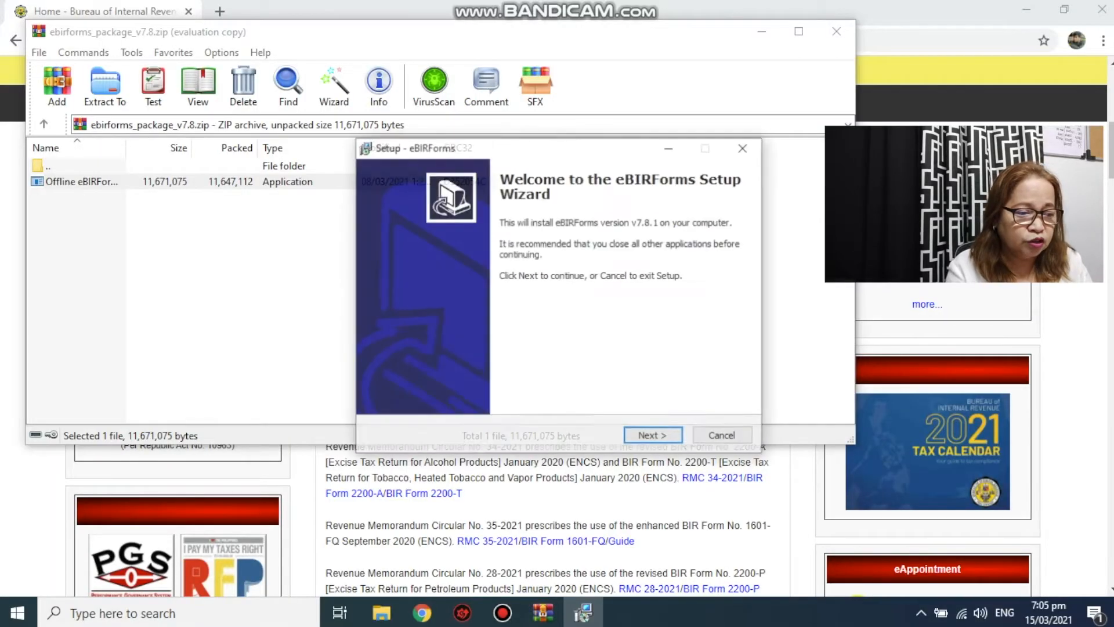
# - Complete setup with the default install and start menu folders, then close WinRAR
pyautogui.press('Return')
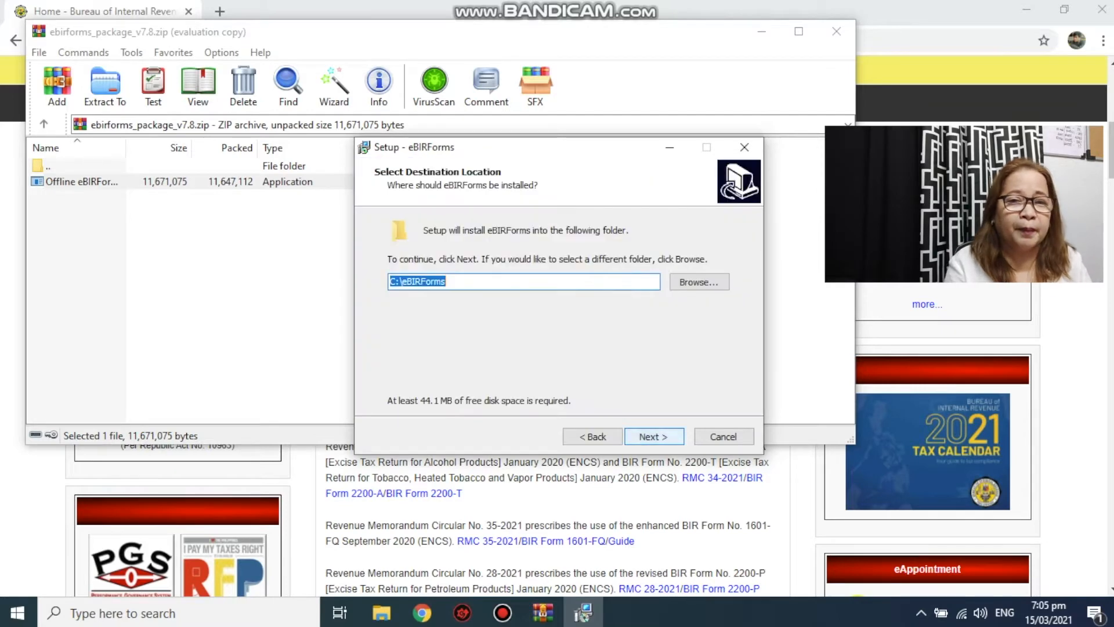
pyautogui.press('Return')
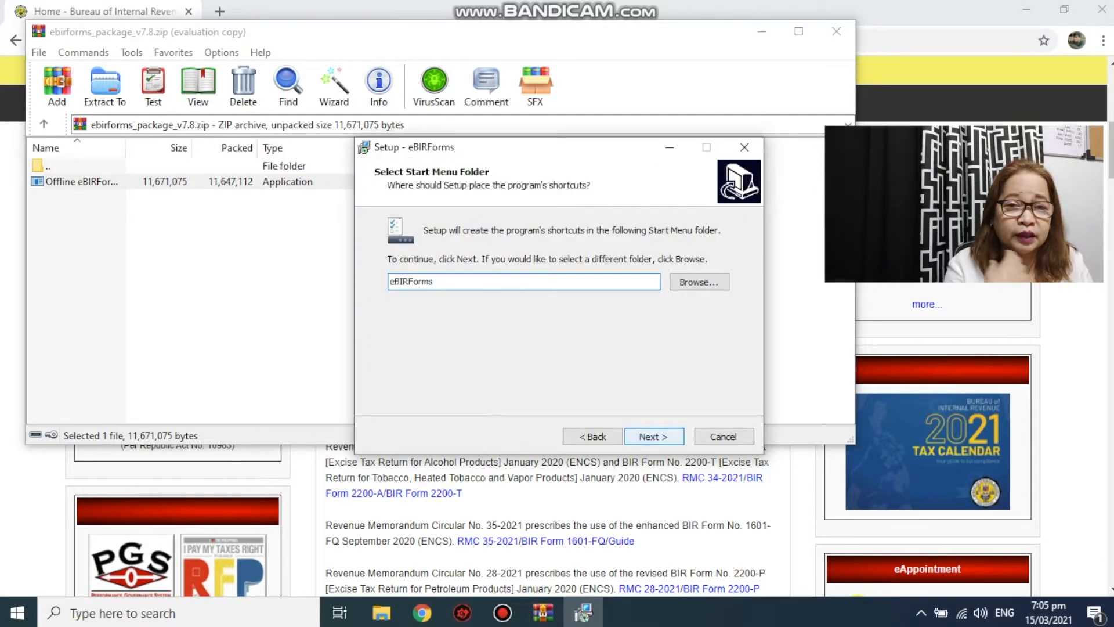
pyautogui.press('Return')
pyautogui.press('Return')
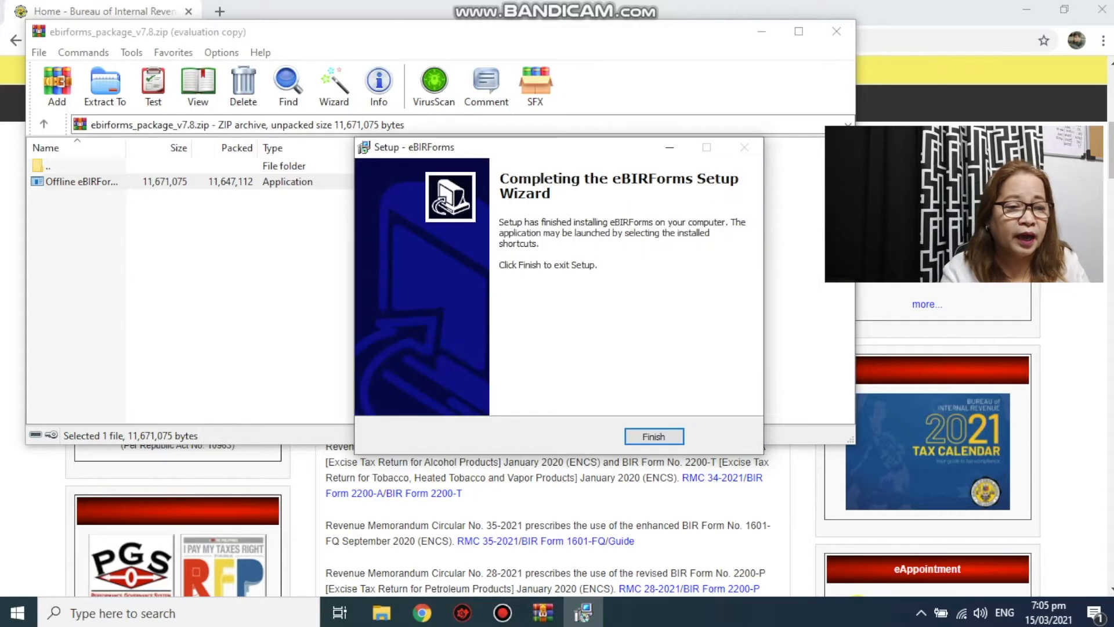
pyautogui.press('Return')
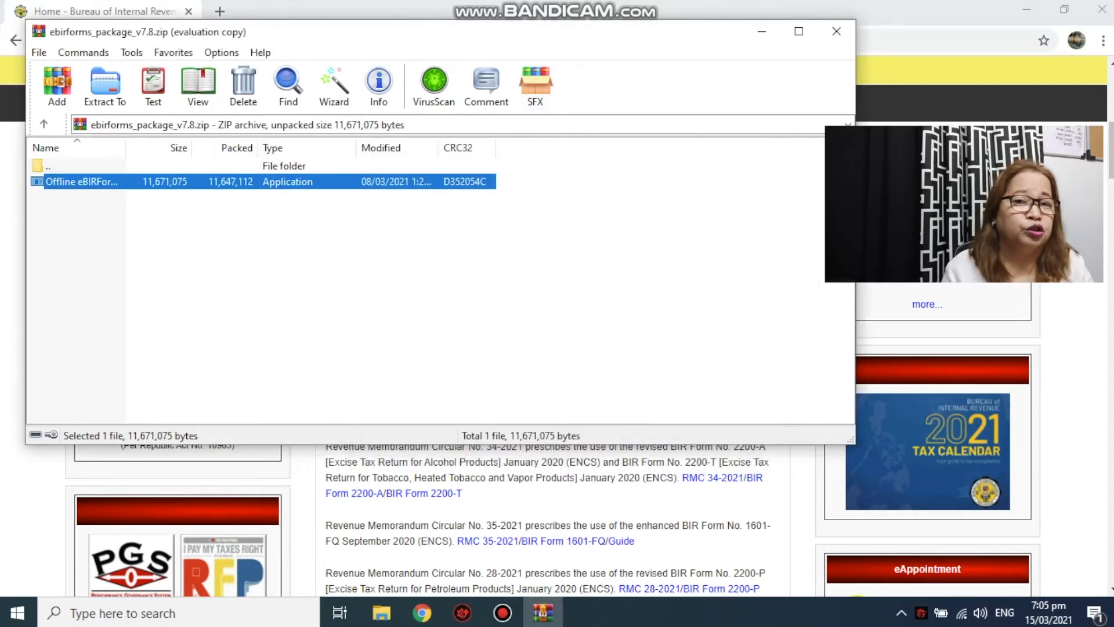
pyautogui.click(836, 31)
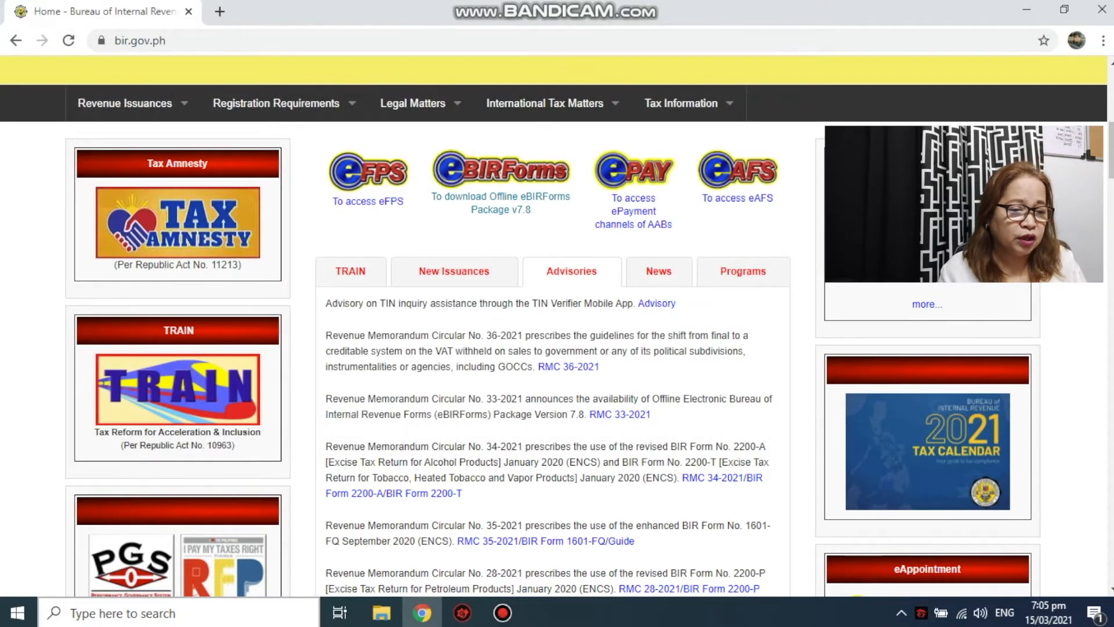
# - Search Windows for 'ebir' and launch the eBIRForms app
pyautogui.click(174, 613)
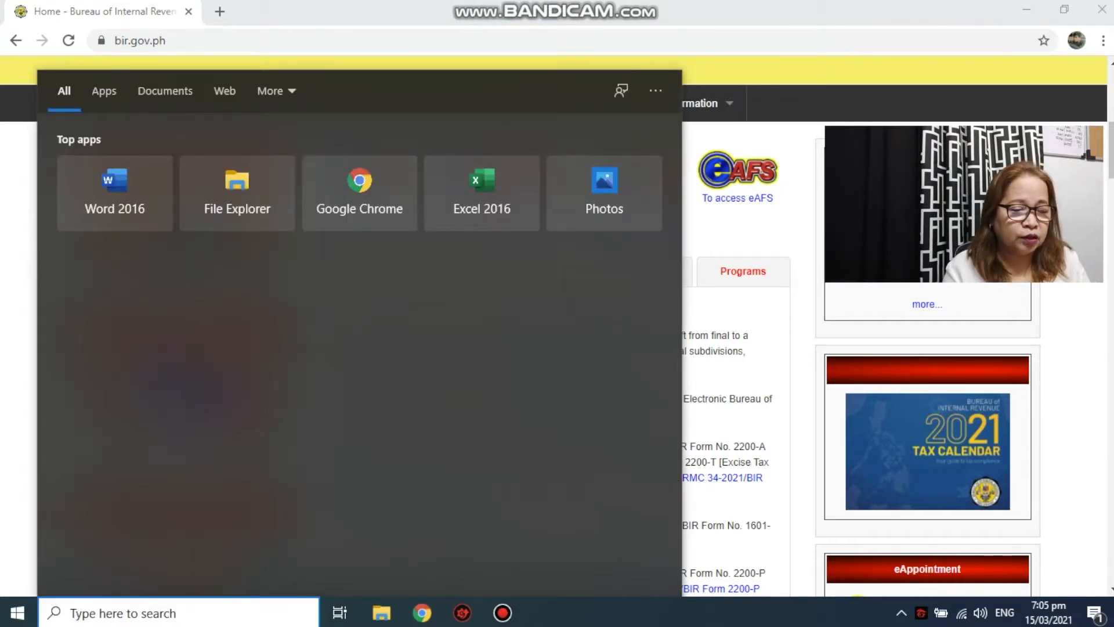
pyautogui.write('ebir')
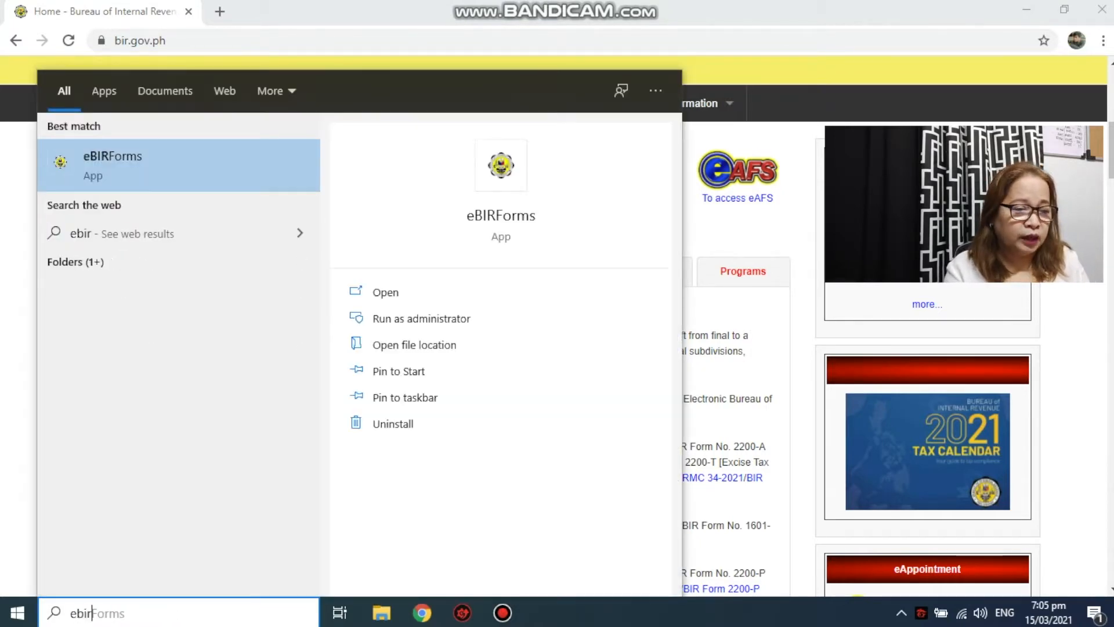
pyautogui.press('Return')
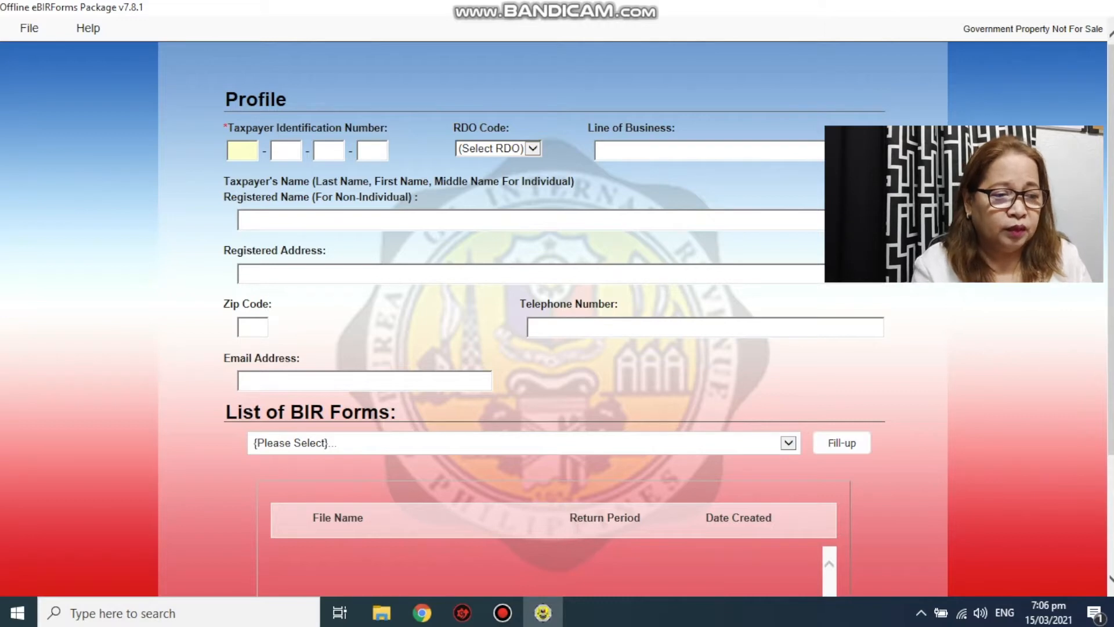
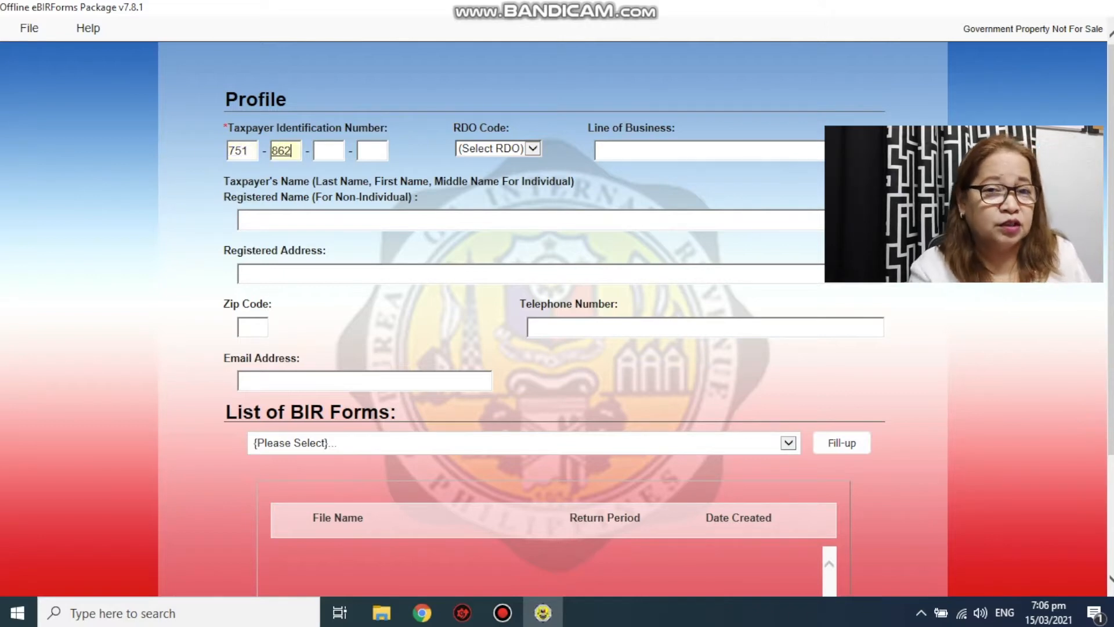
# - Enter the taxpayer's TIN in the profile and select RDO code 045
pyautogui.press('Tab')
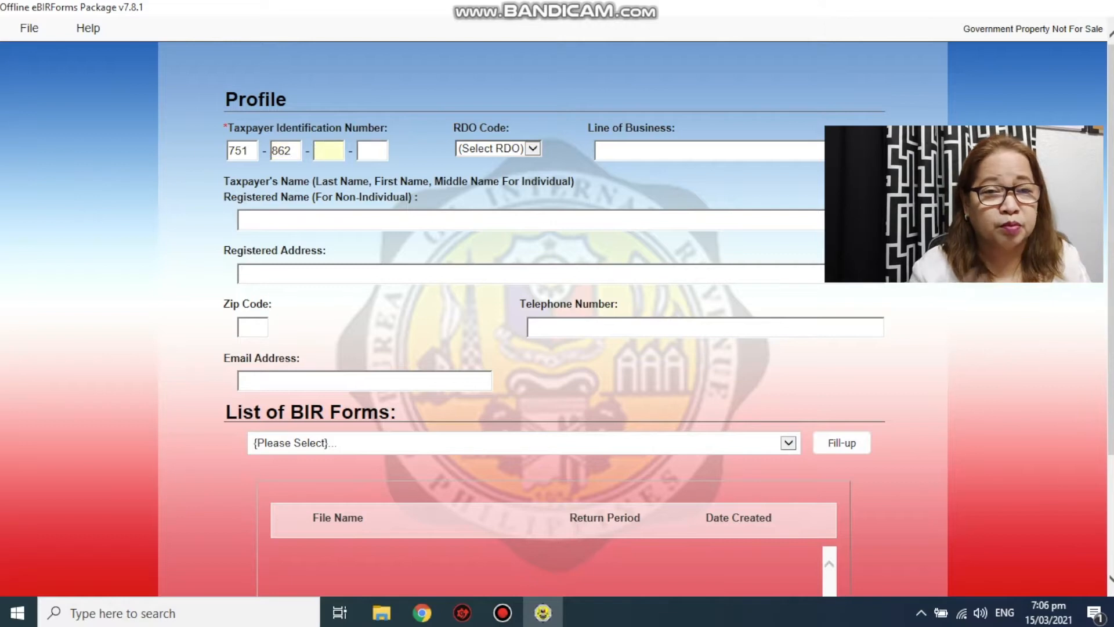
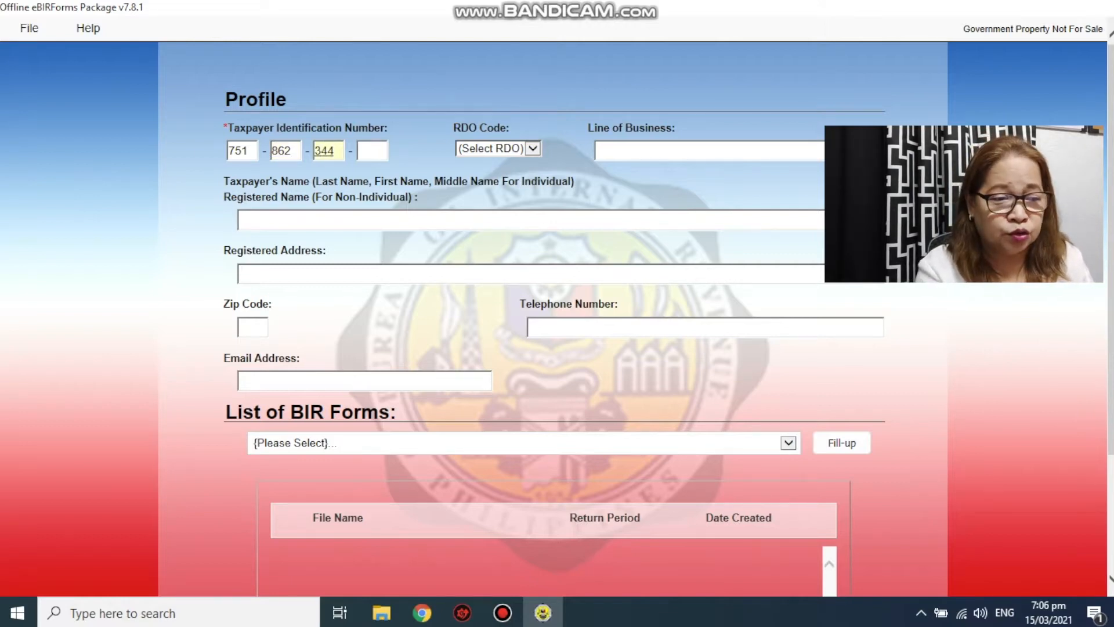
pyautogui.press('Tab')
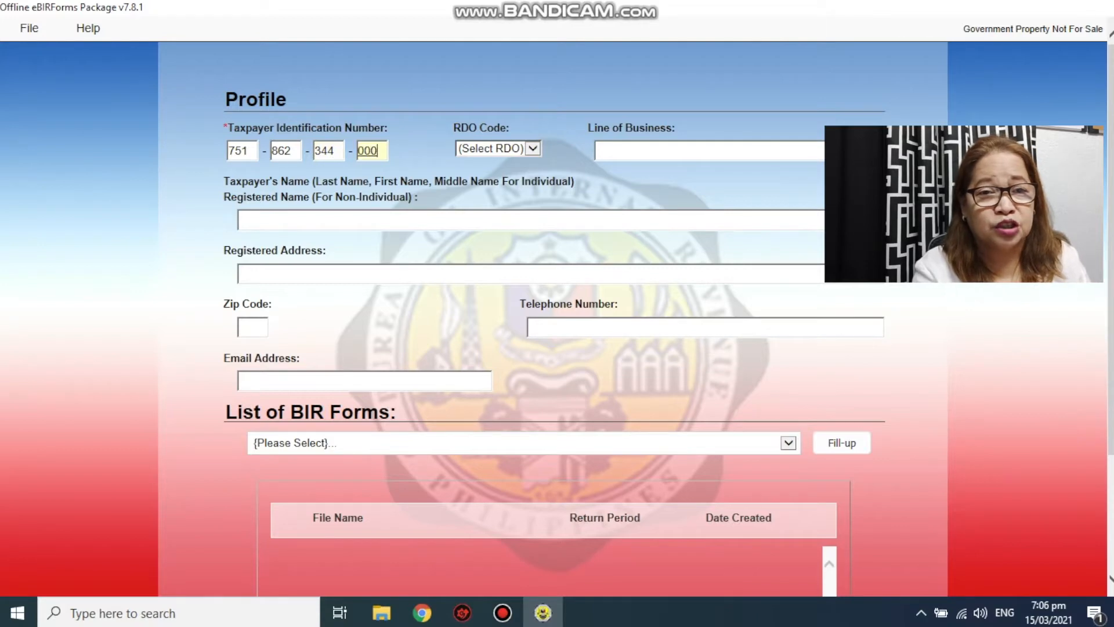
pyautogui.press('Tab')
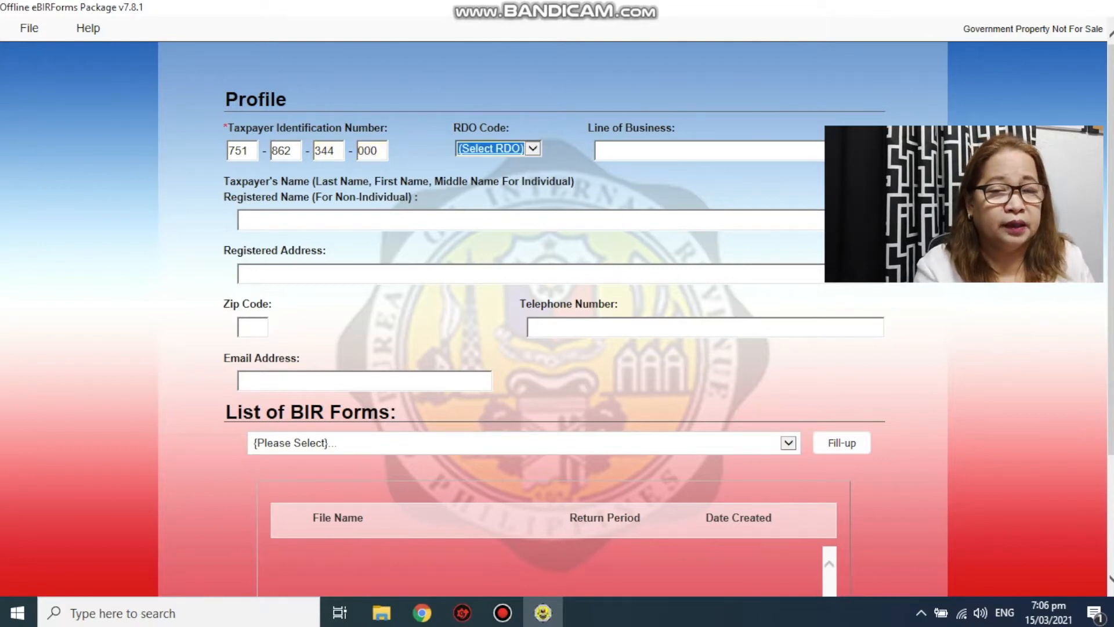
pyautogui.click(533, 149)
pyautogui.scroll(-7, 501, 414)
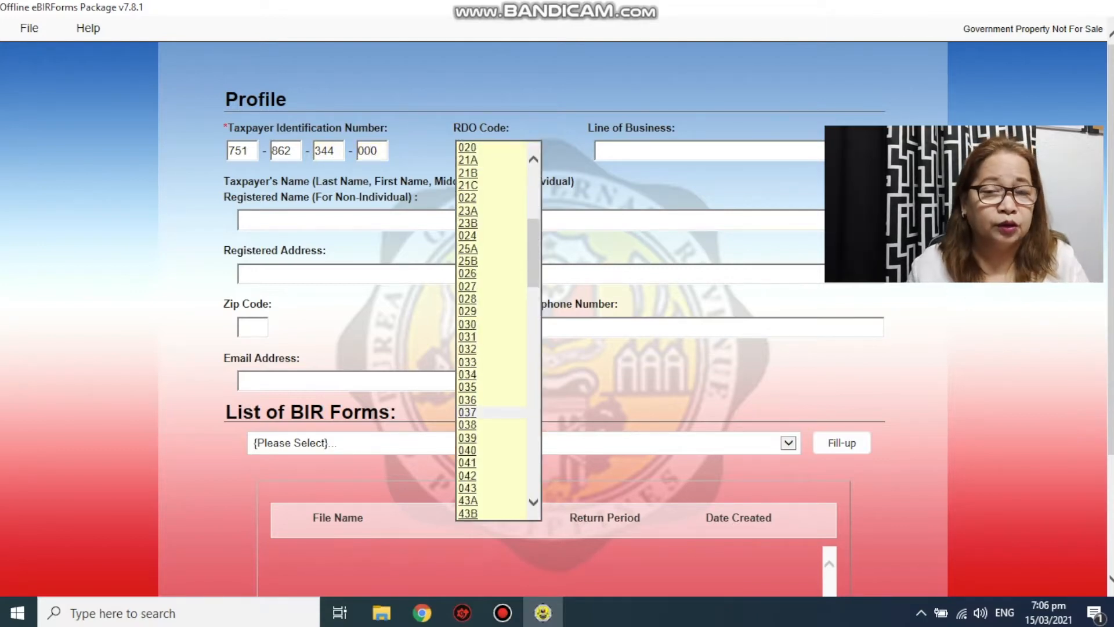
pyautogui.scroll(-3, 502, 413)
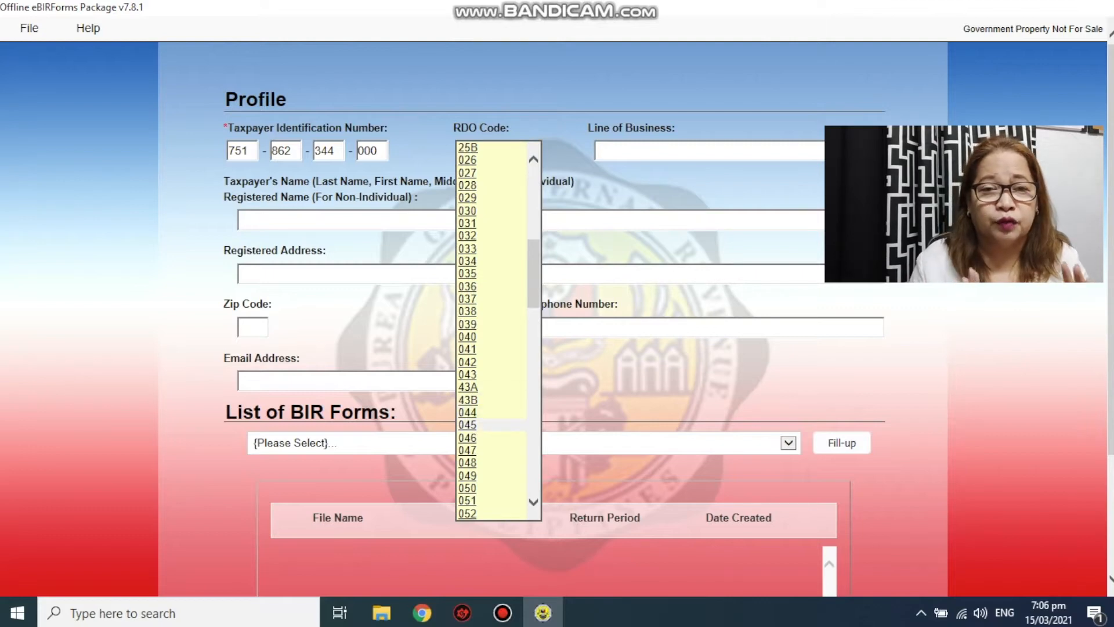
pyautogui.click(493, 424)
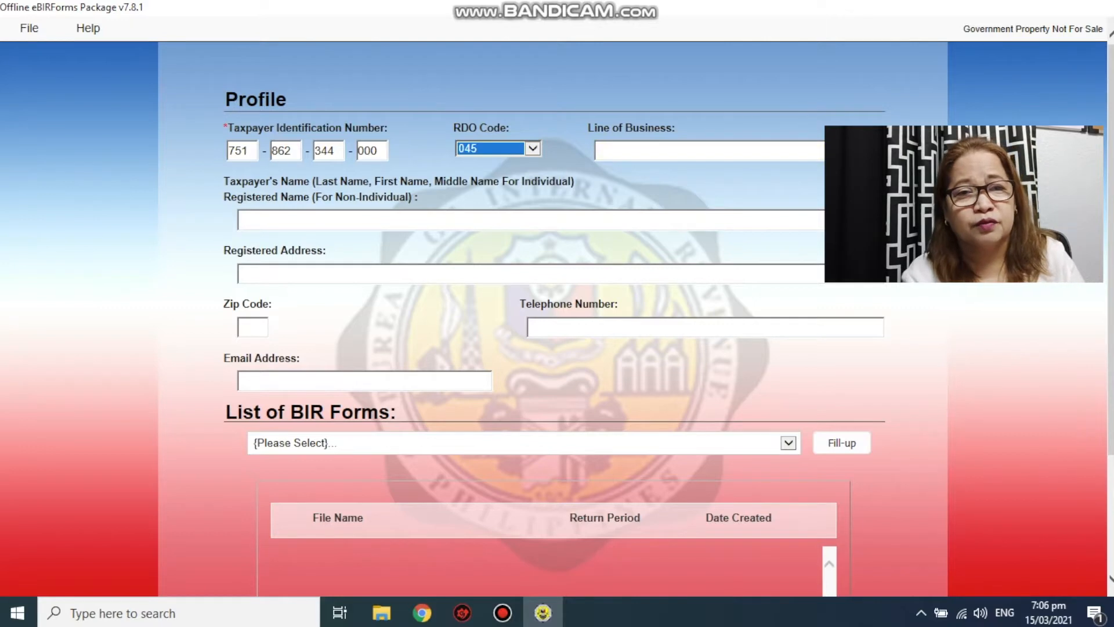
# - Set the line of business to CONSULTANCY and enter the taxpayer's registered name
pyautogui.click(726, 150)
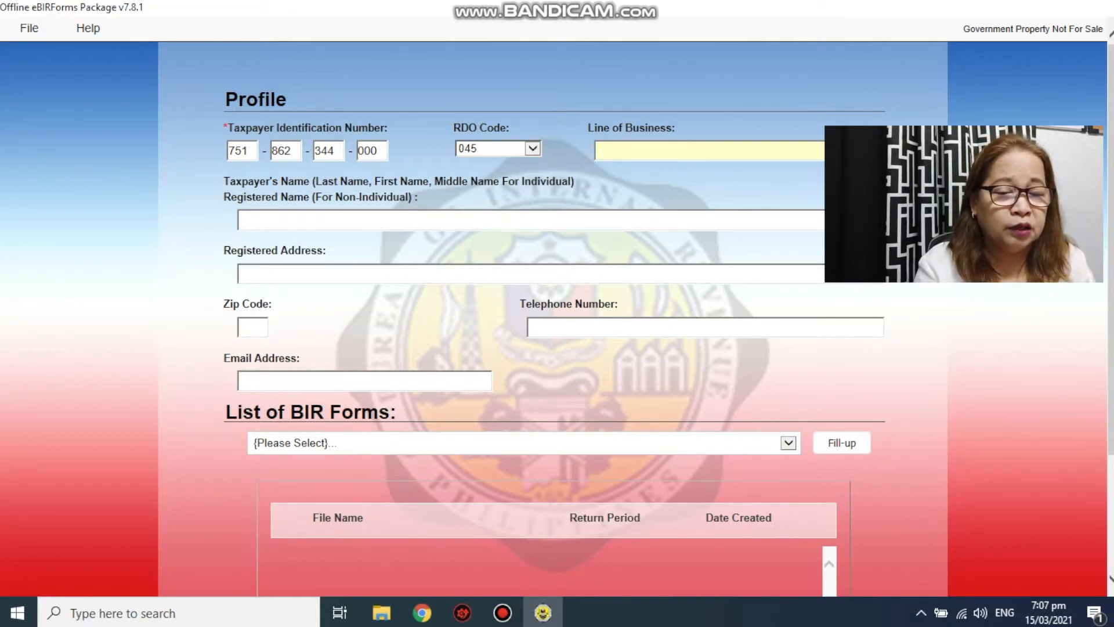
pyautogui.write('CONSULTANCY')
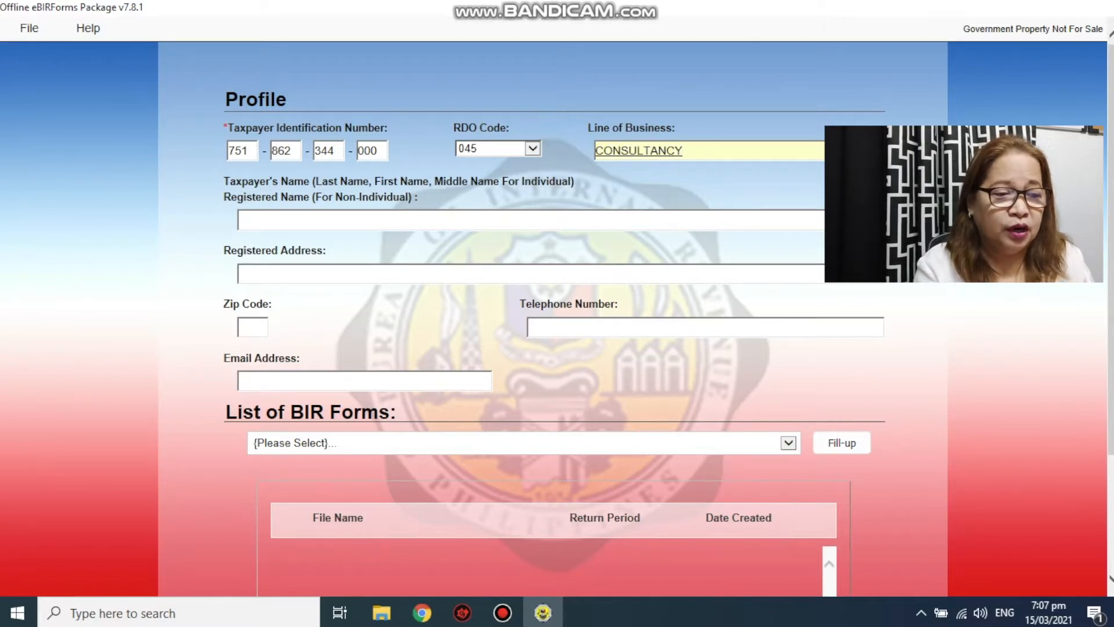
pyautogui.press('Tab')
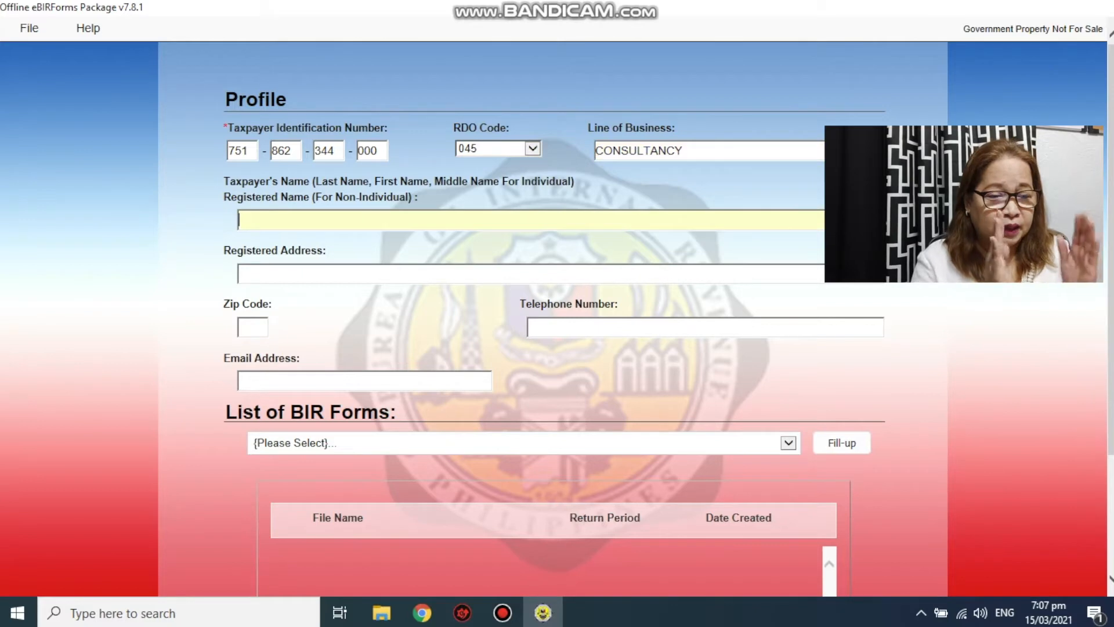
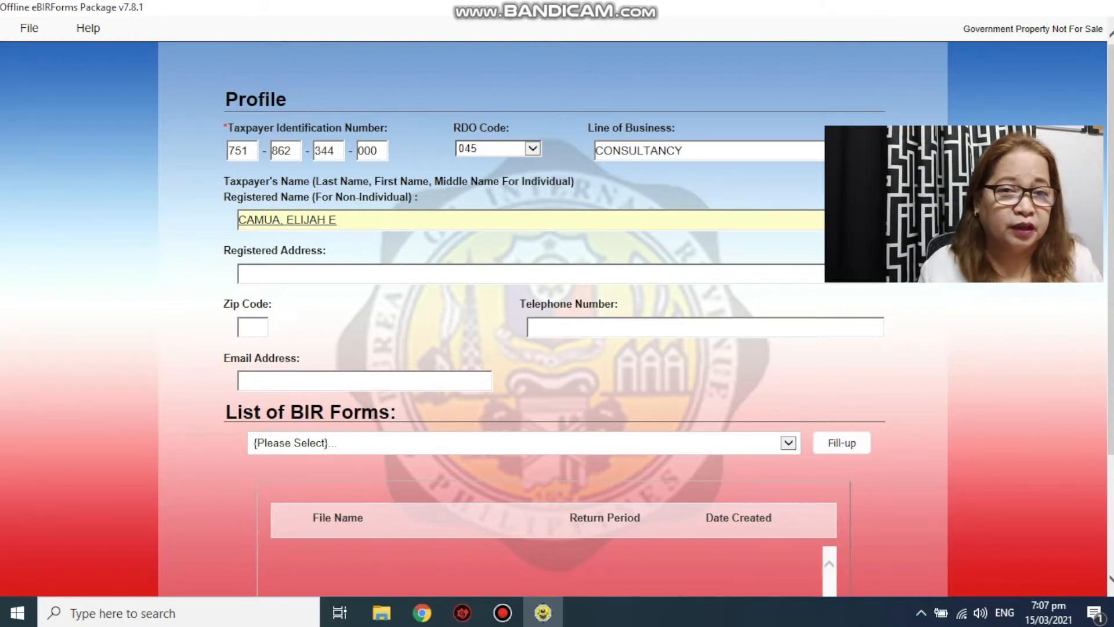
pyautogui.press('Tab')
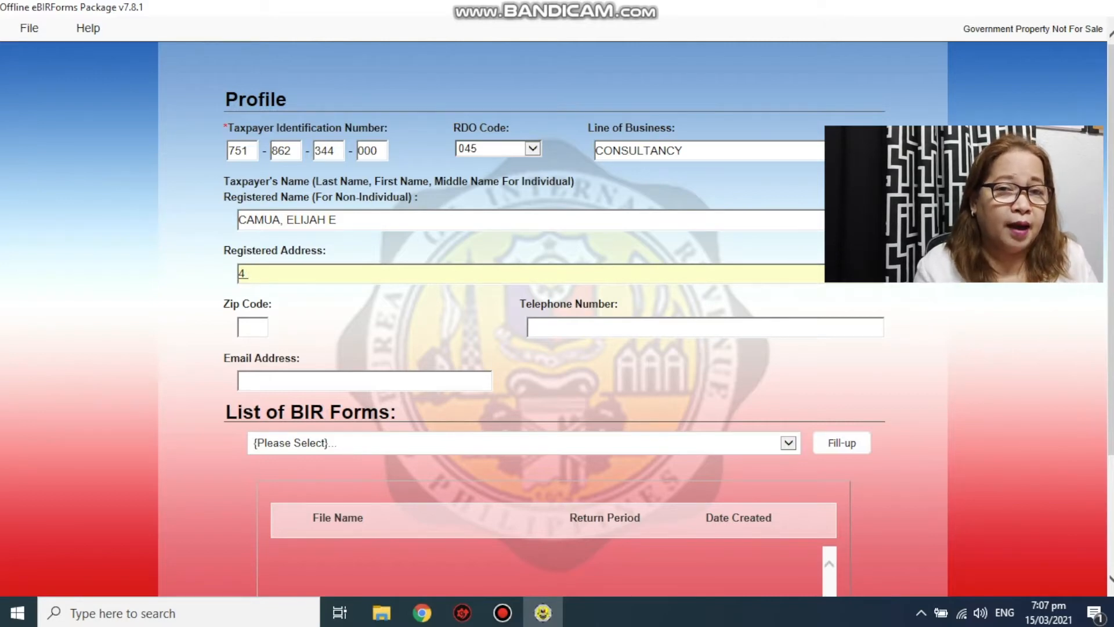
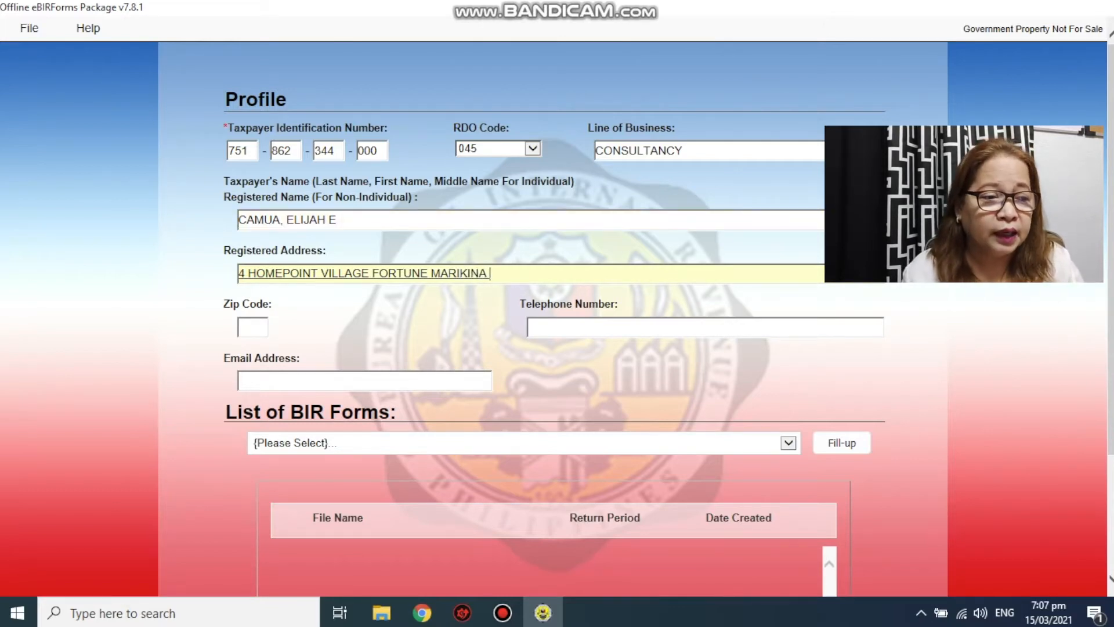
# - Fill in the taxpayer's registered address, zip code and telephone number
pyautogui.press('Tab')
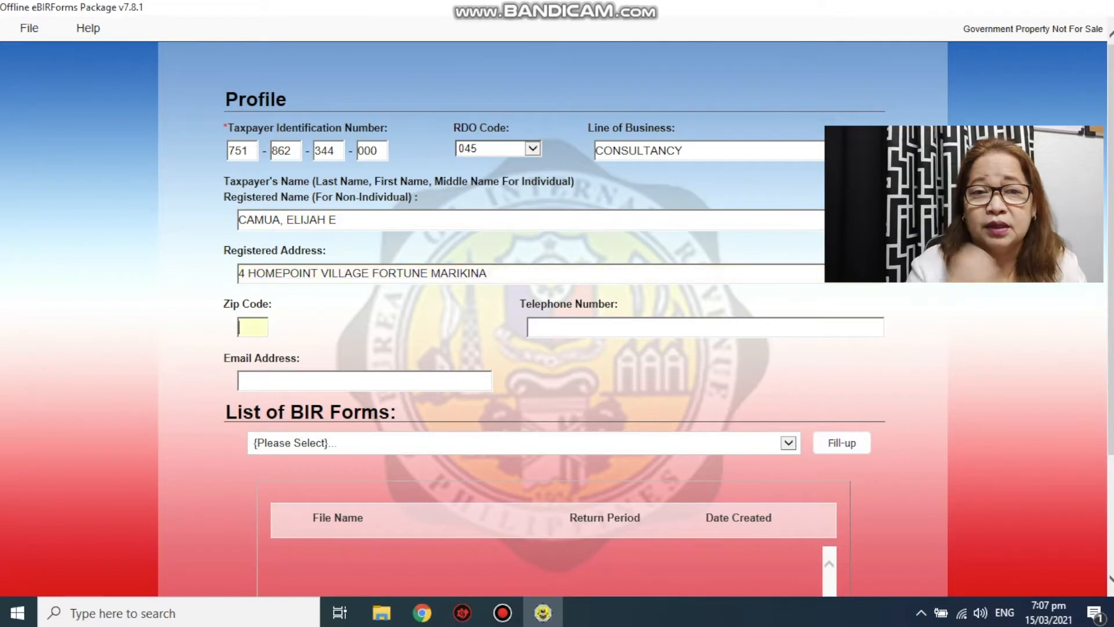
pyautogui.write('18')
pyautogui.write('12')
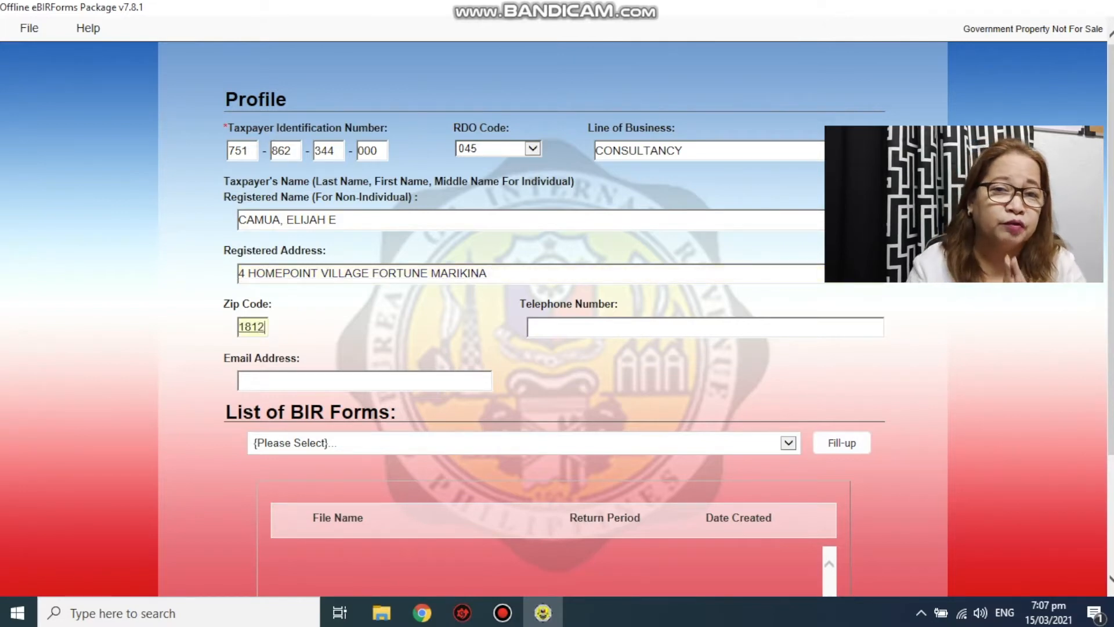
pyautogui.press('Tab')
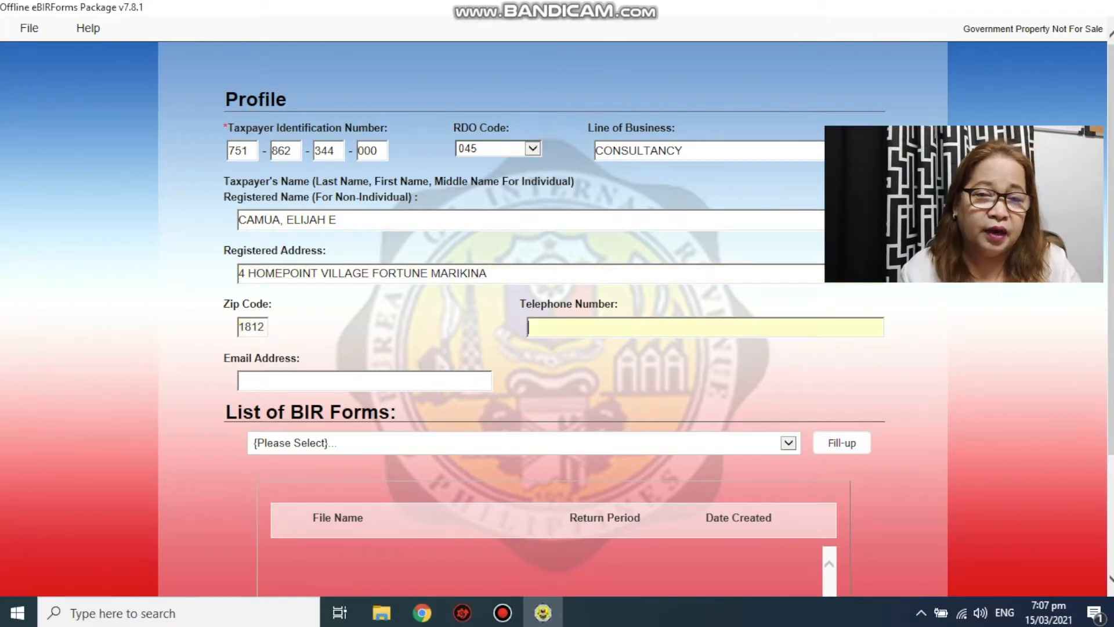
pyautogui.write('12345678')
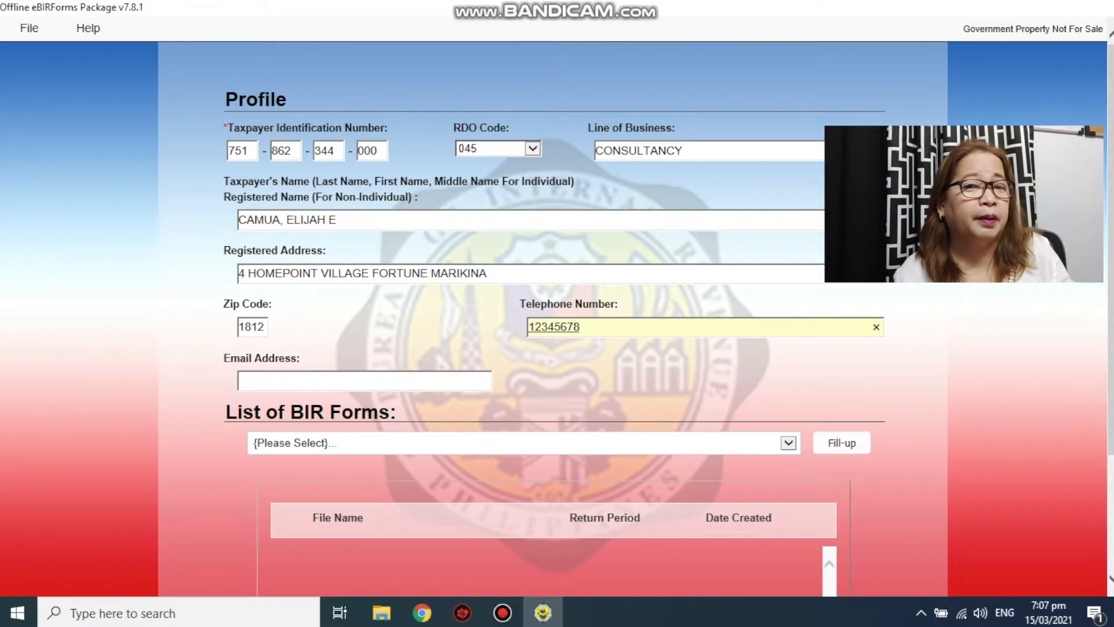
pyautogui.press('Tab')
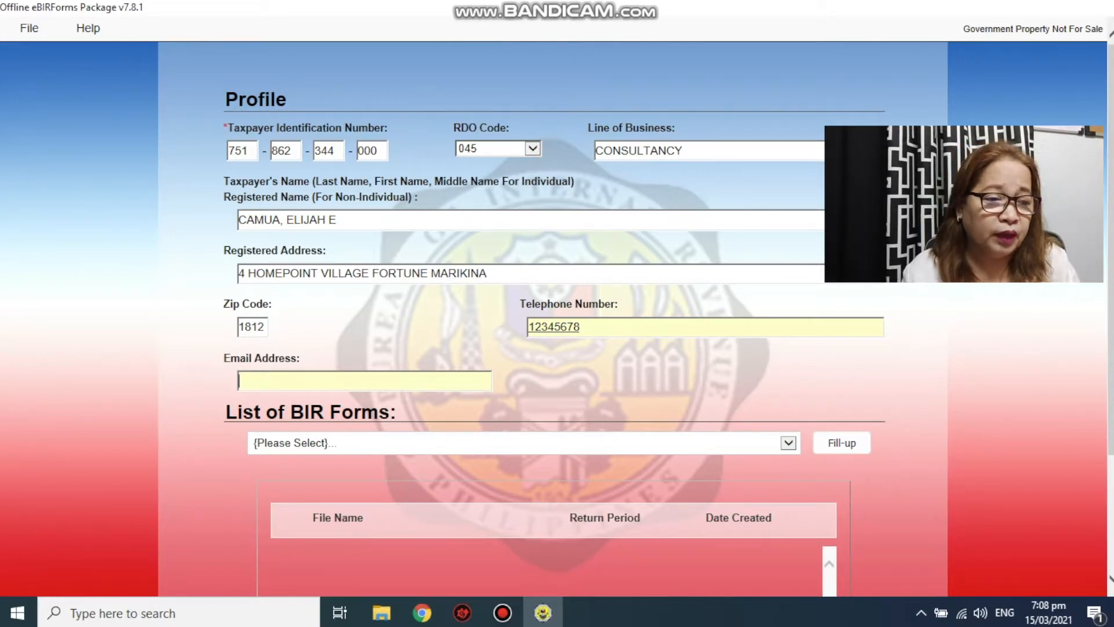
# - Type the taxpayer's e-mail address into the profile's Email Address field
pyautogui.write('j')
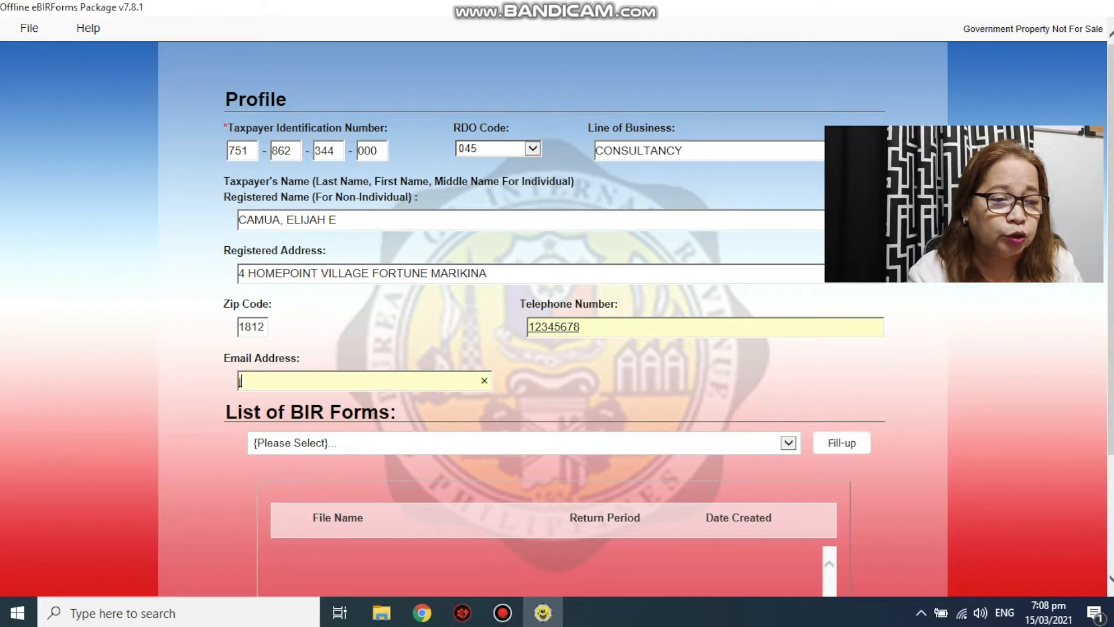
pyautogui.write('u')
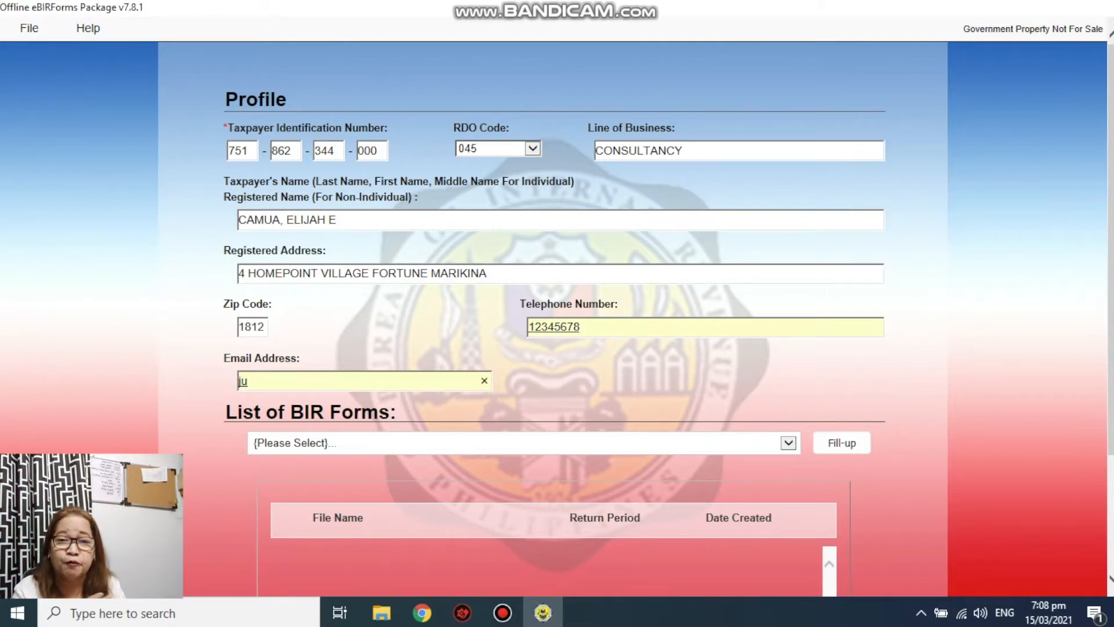
pyautogui.press('BackSpace')
pyautogui.press('BackSpace')
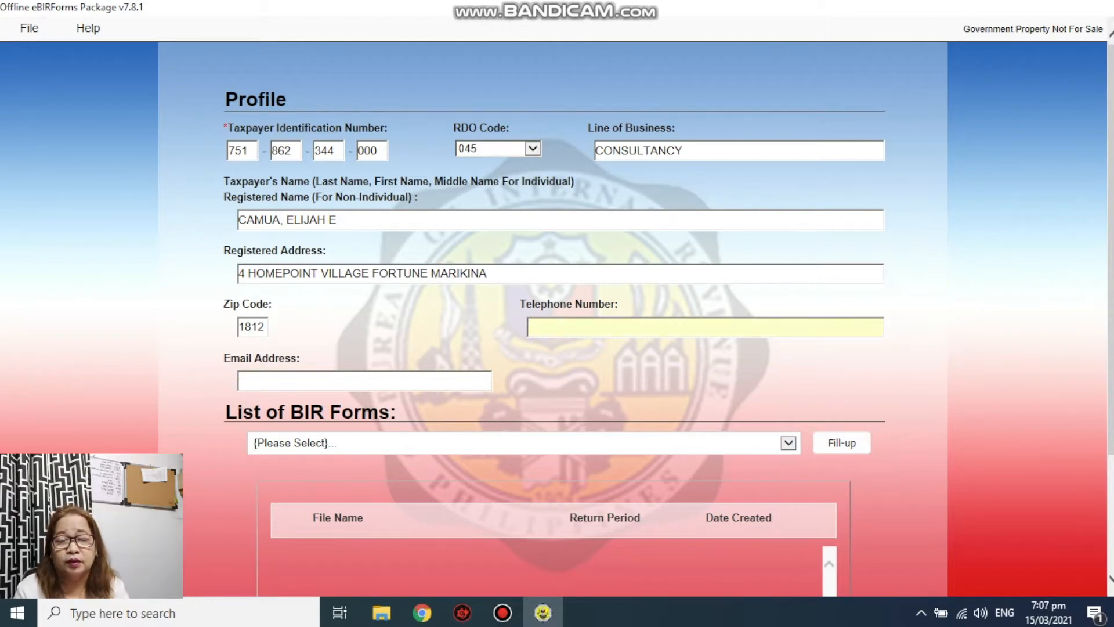
pyautogui.write('1')
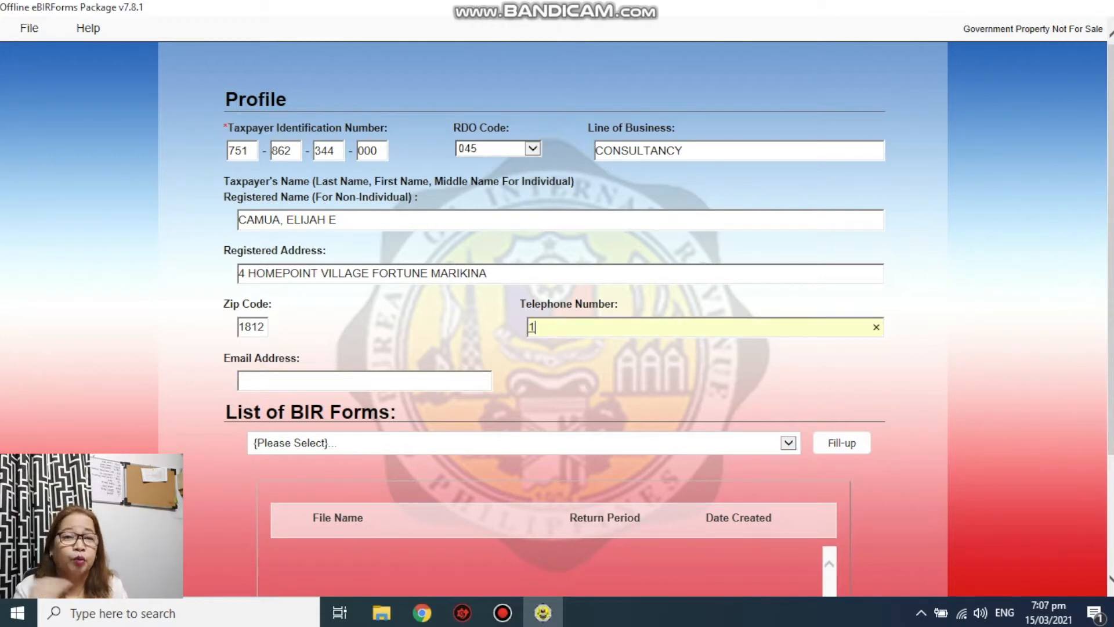
pyautogui.write('2345678')
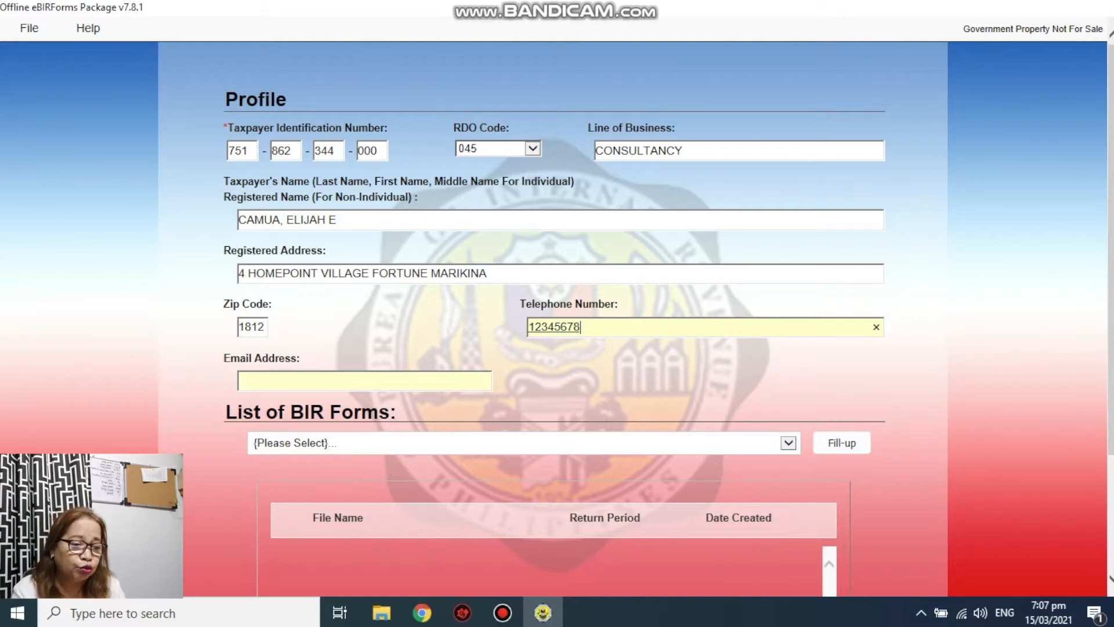
pyautogui.click(364, 380)
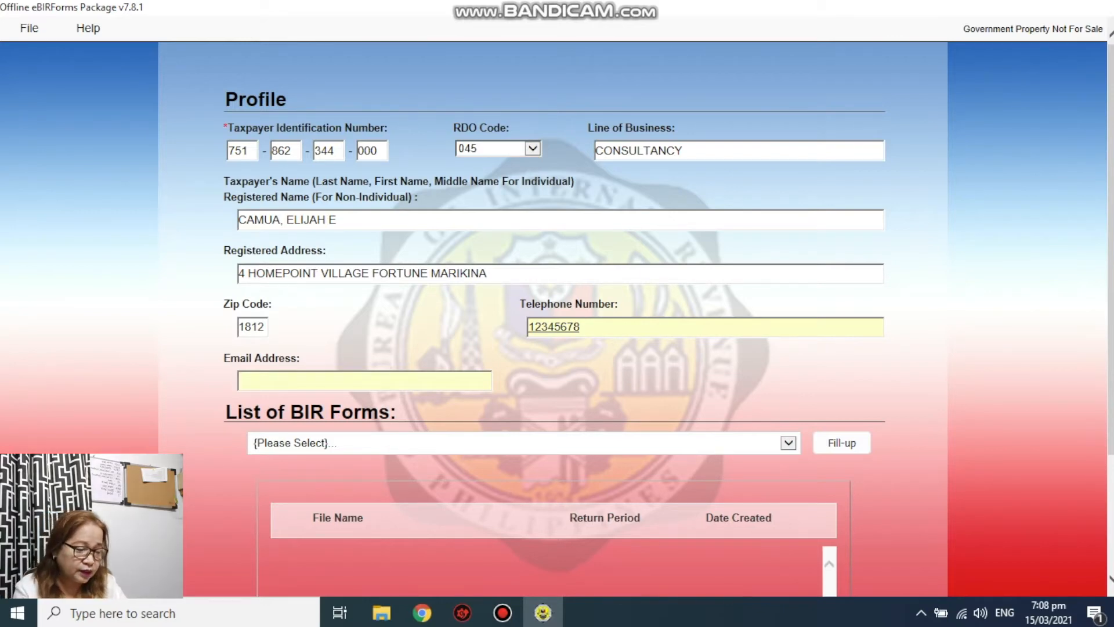
pyautogui.write('j')
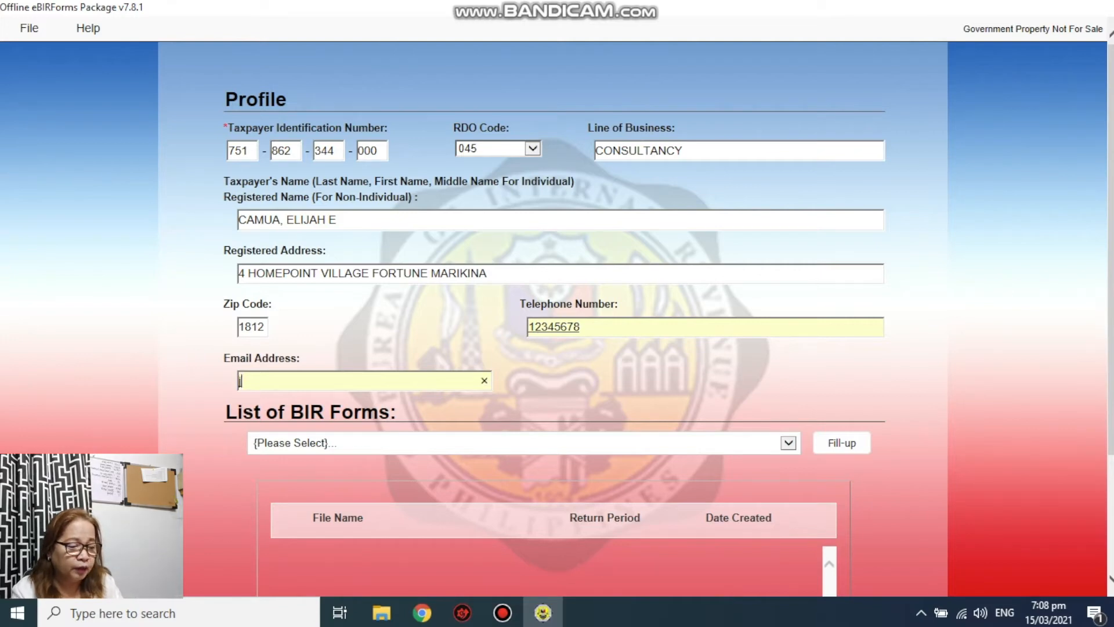
pyautogui.write('u')
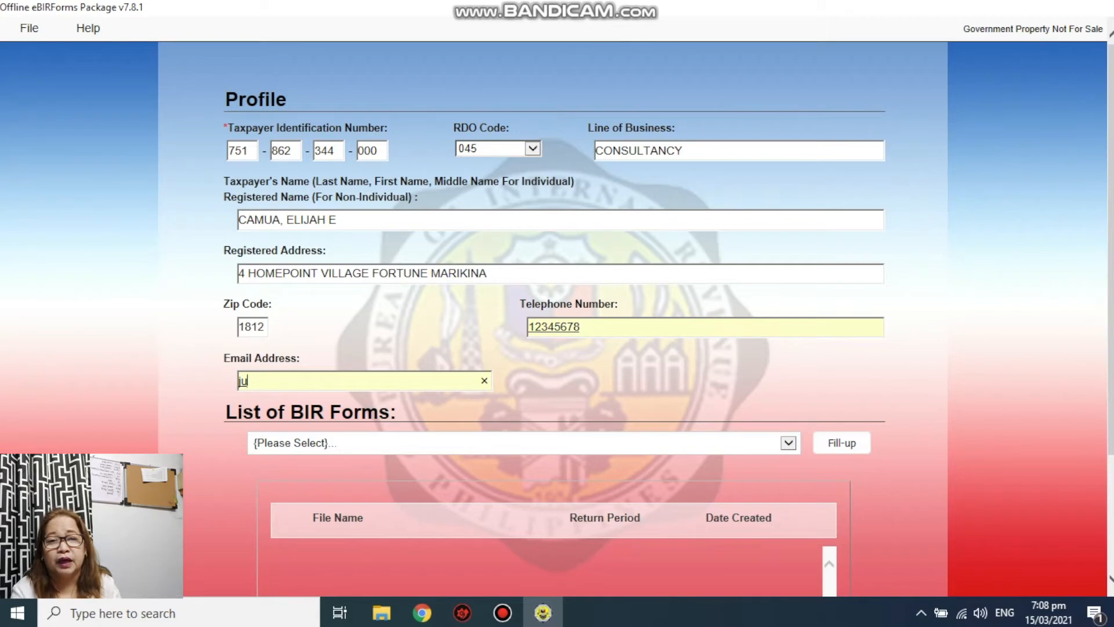
pyautogui.press('BackSpace')
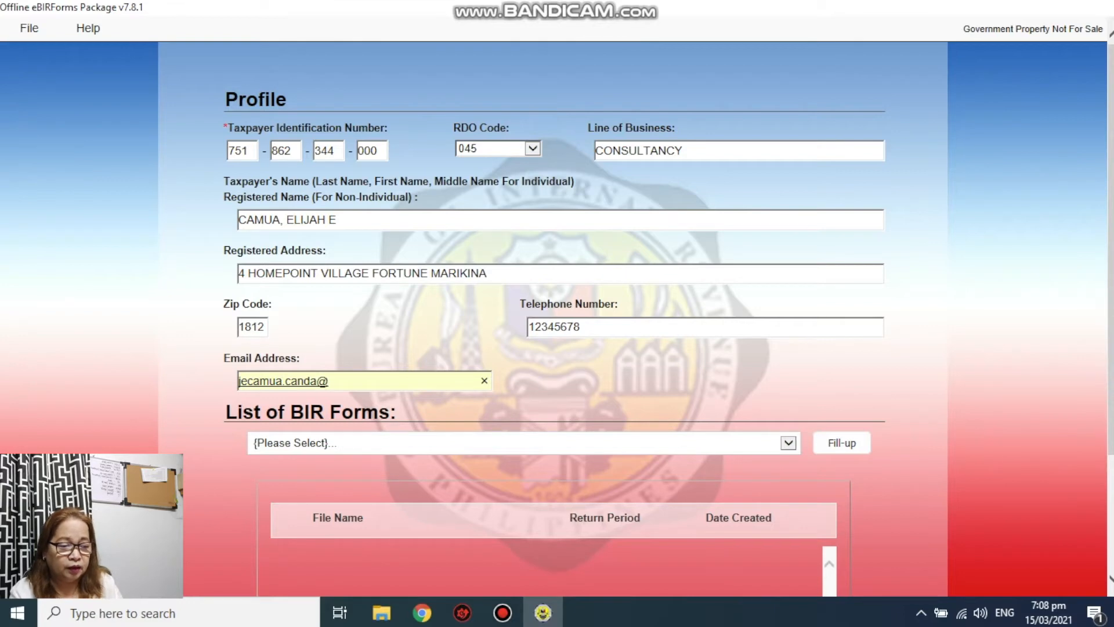
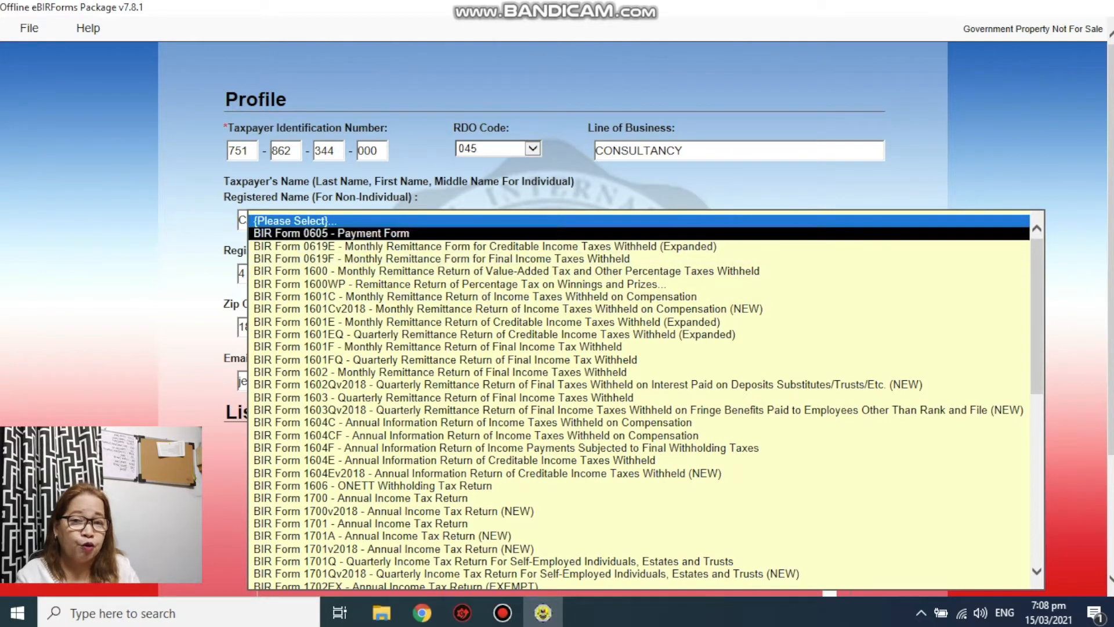
# - Select BIR Form 0605 - Payment Form and re-enter the taxpayer's TIN to confirm it
pyautogui.click(332, 233)
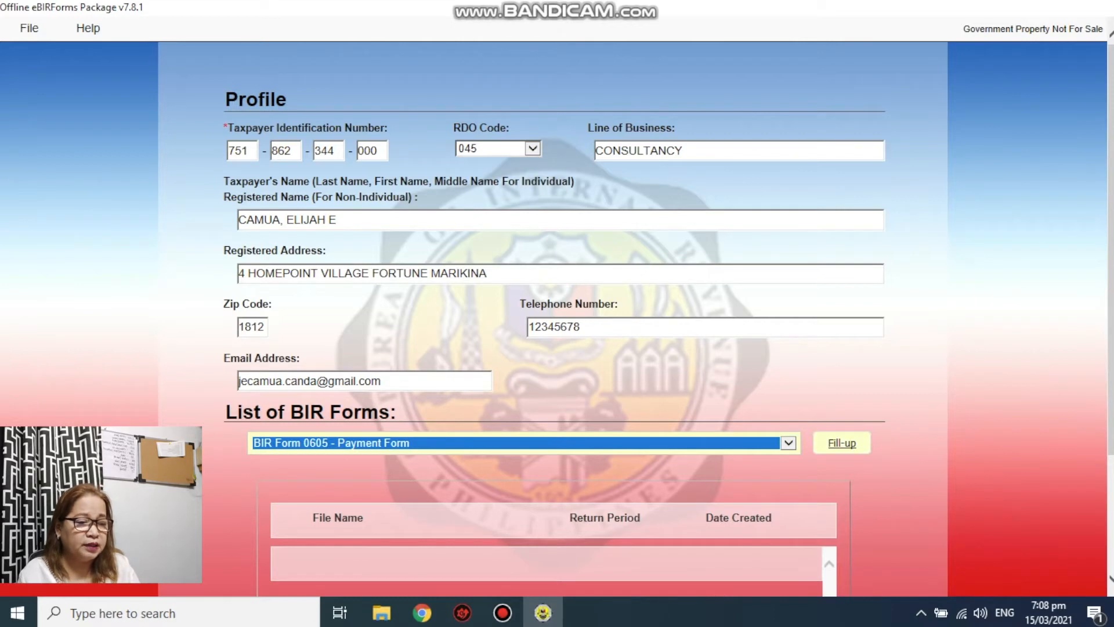
pyautogui.click(841, 443)
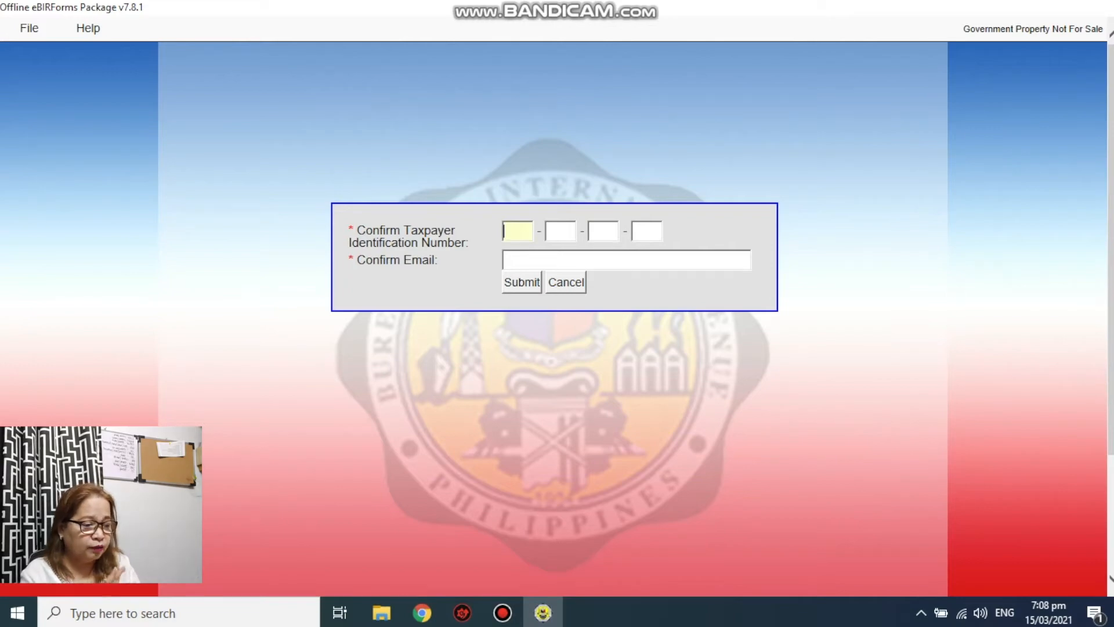
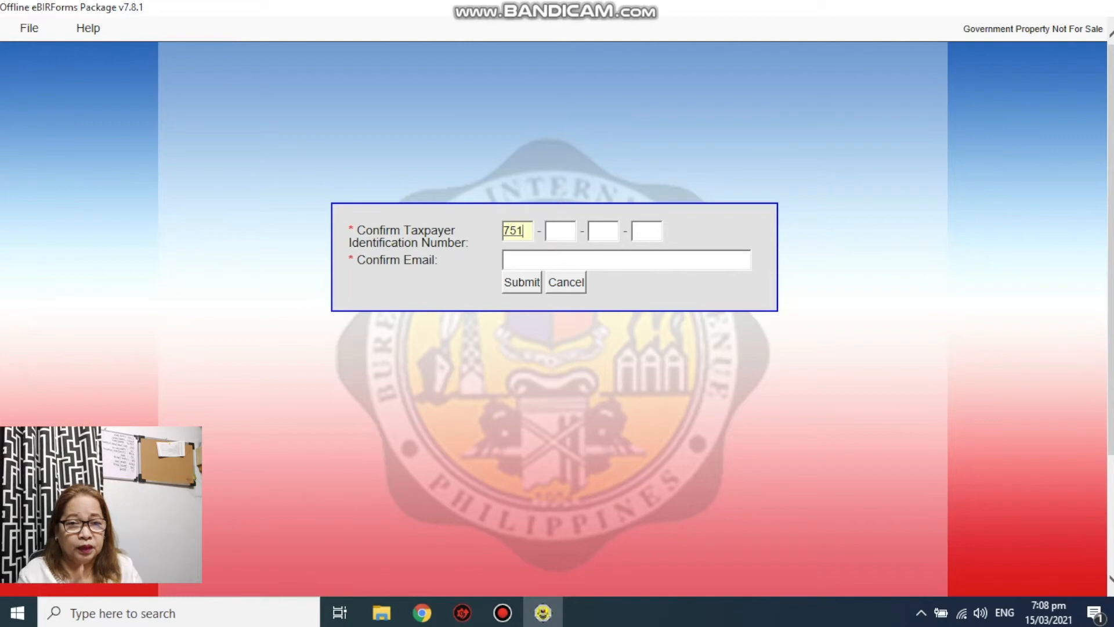
pyautogui.press('Tab')
pyautogui.press('Tab')
pyautogui.press('Tab')
# - Confirm the taxpayer's e-mail address, submit, and acknowledge the saved-successfully message
pyautogui.press('Tab')
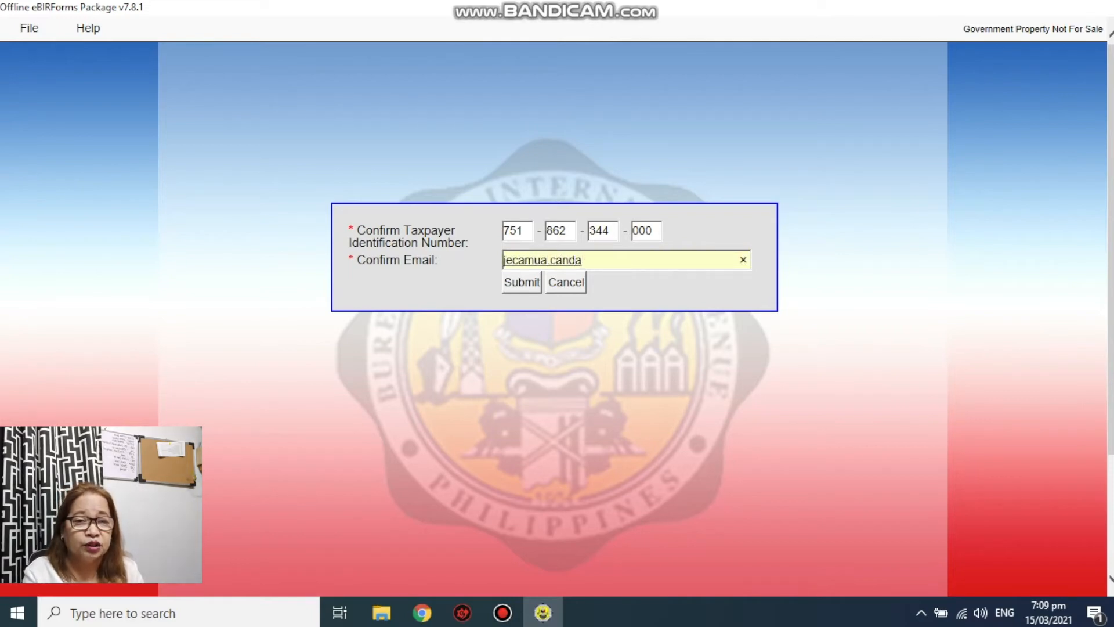
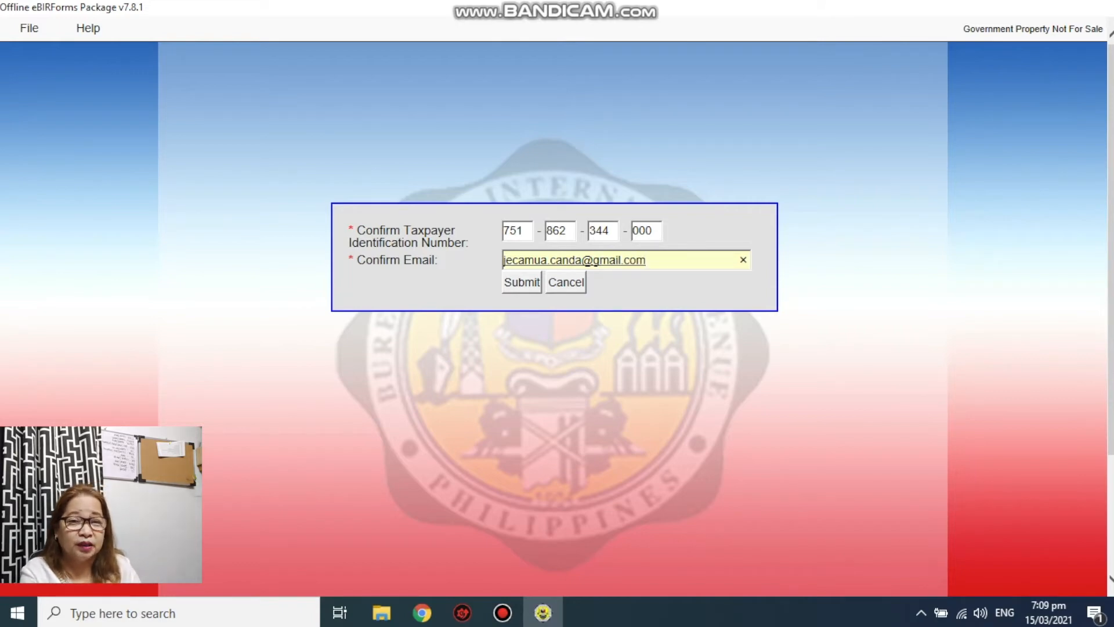
pyautogui.press('Return')
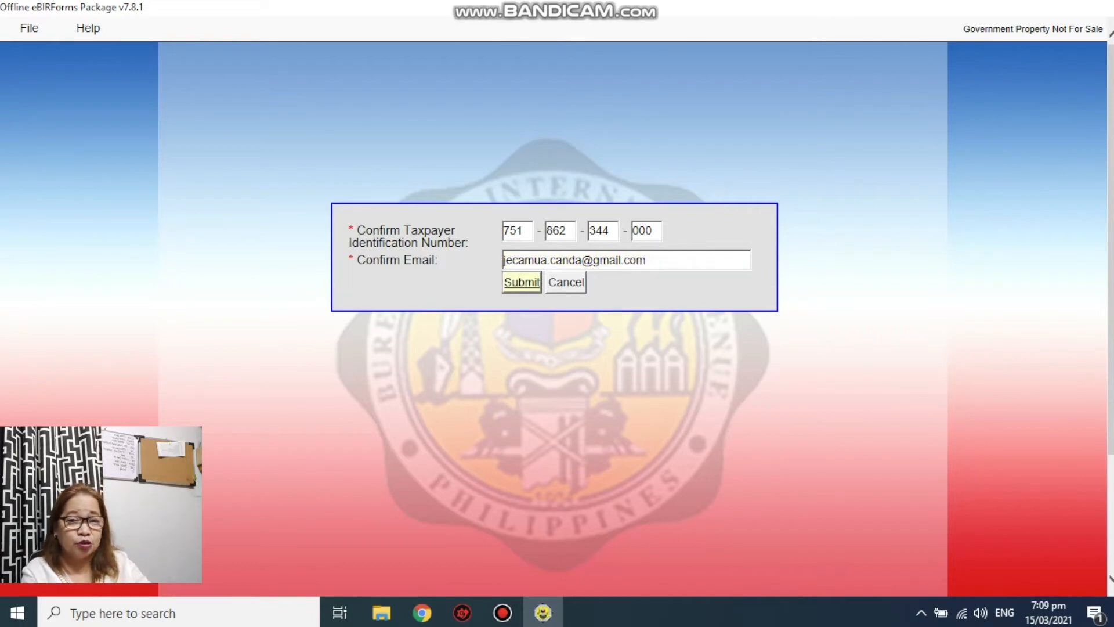
pyautogui.press('Return')
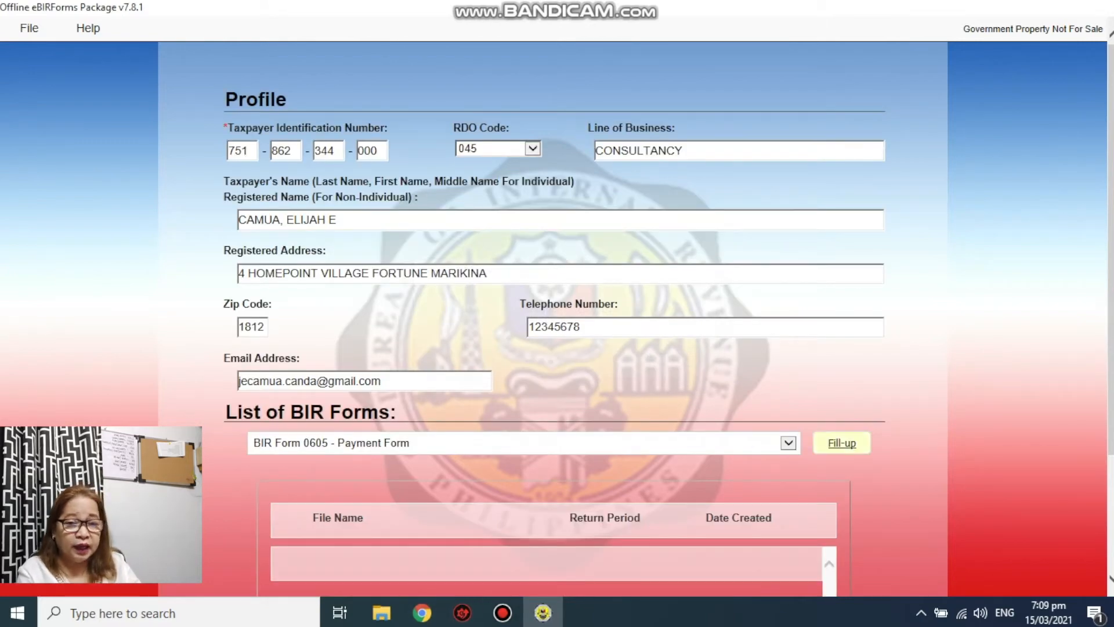
pyautogui.click(842, 443)
# - Launch Fill-up for Form 0605 and dismiss the message so the blank form loads
pyautogui.click(676, 362)
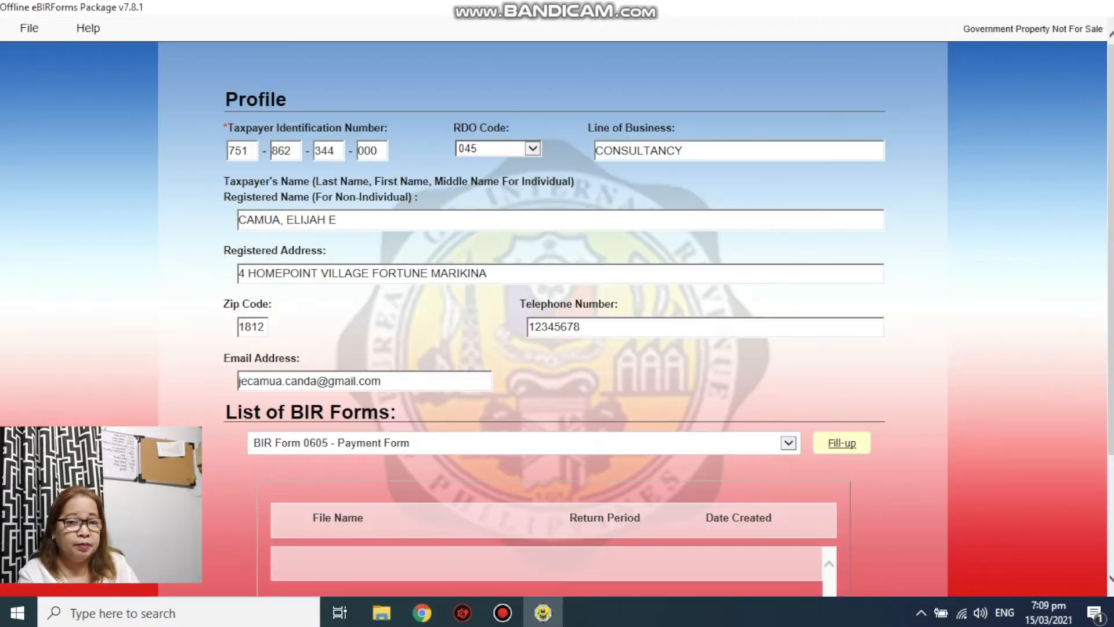
pyautogui.click(842, 443)
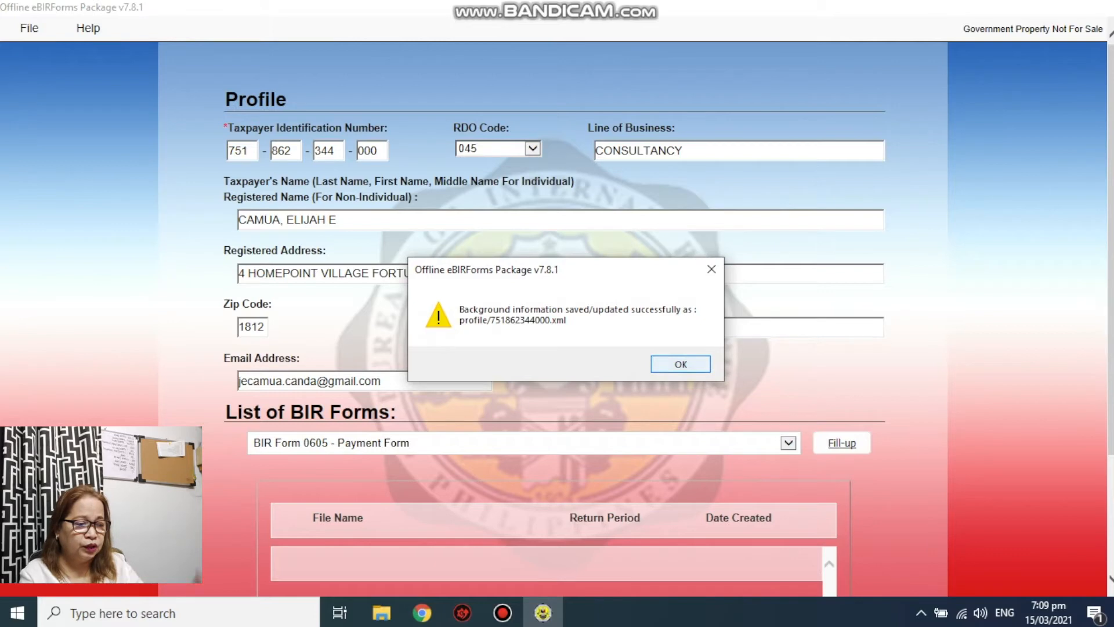
pyautogui.click(680, 364)
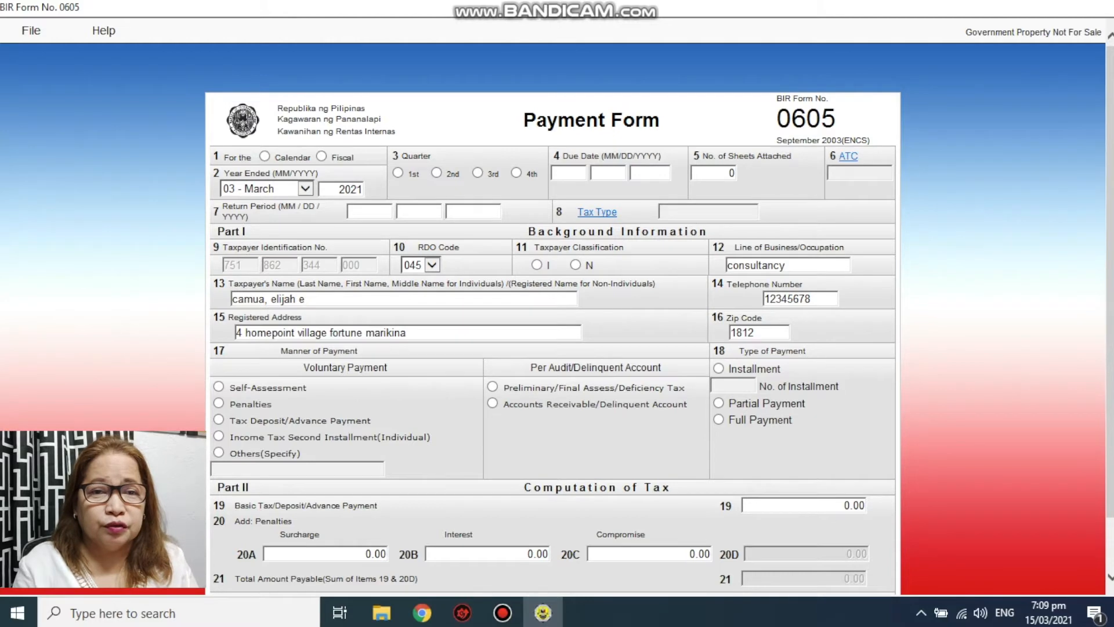
# - Mark the 0605 as a calendar-year return with due date 01/31/2021
pyautogui.click(264, 156)
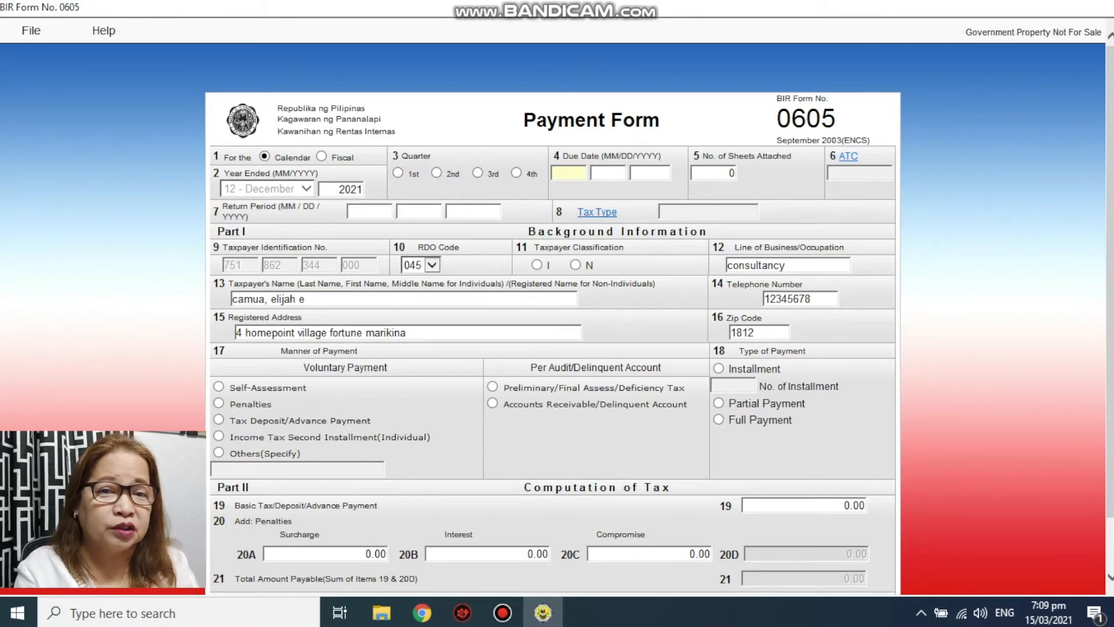
pyautogui.write('01')
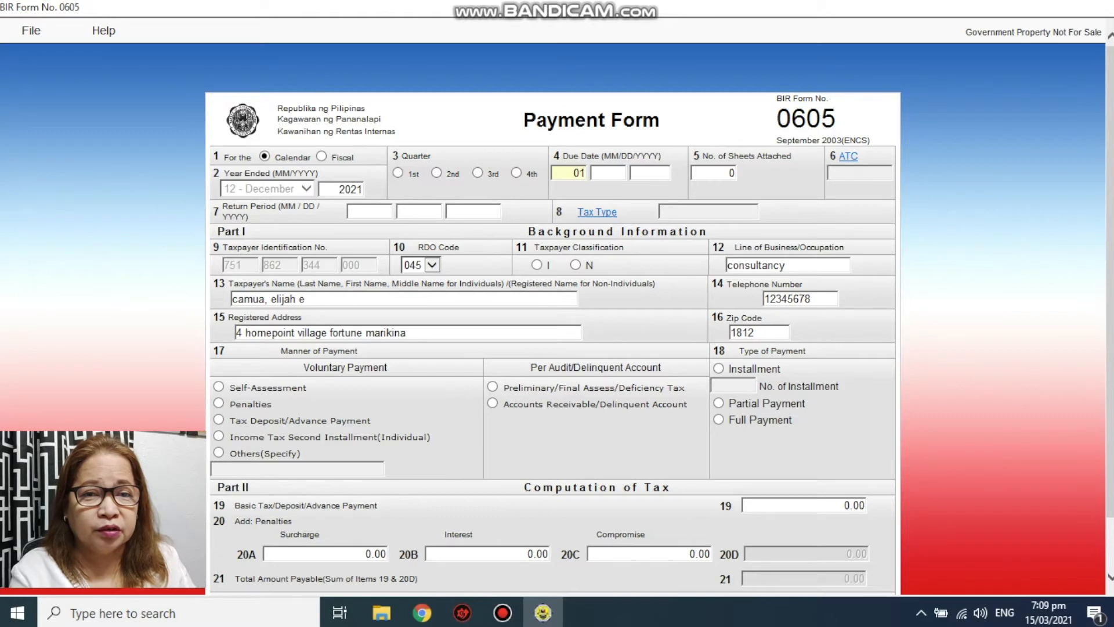
pyautogui.press('Tab')
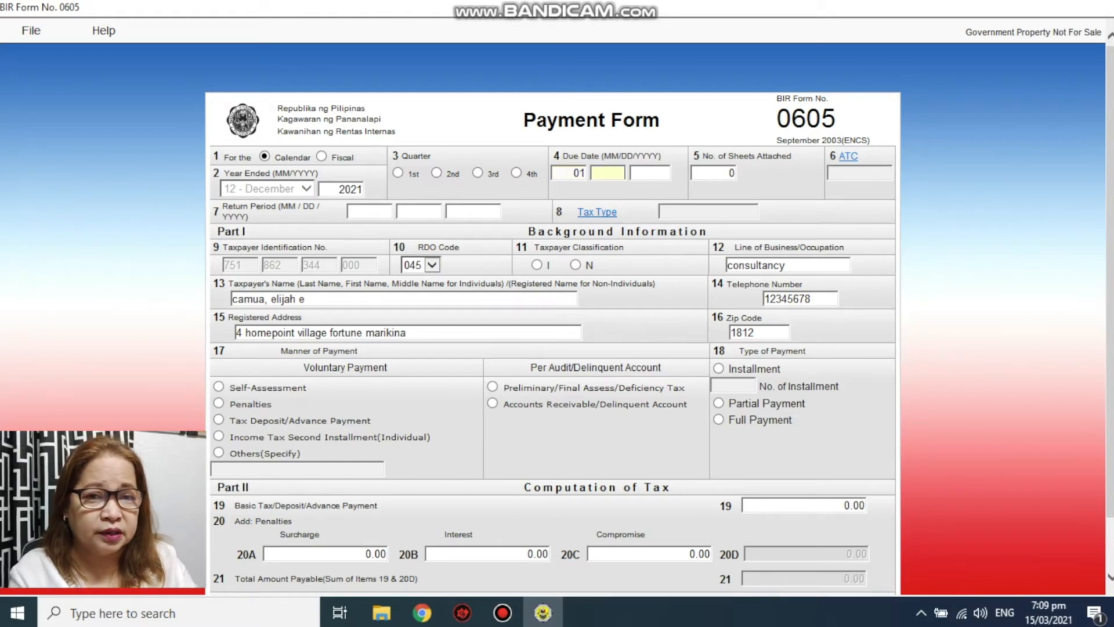
pyautogui.write('31')
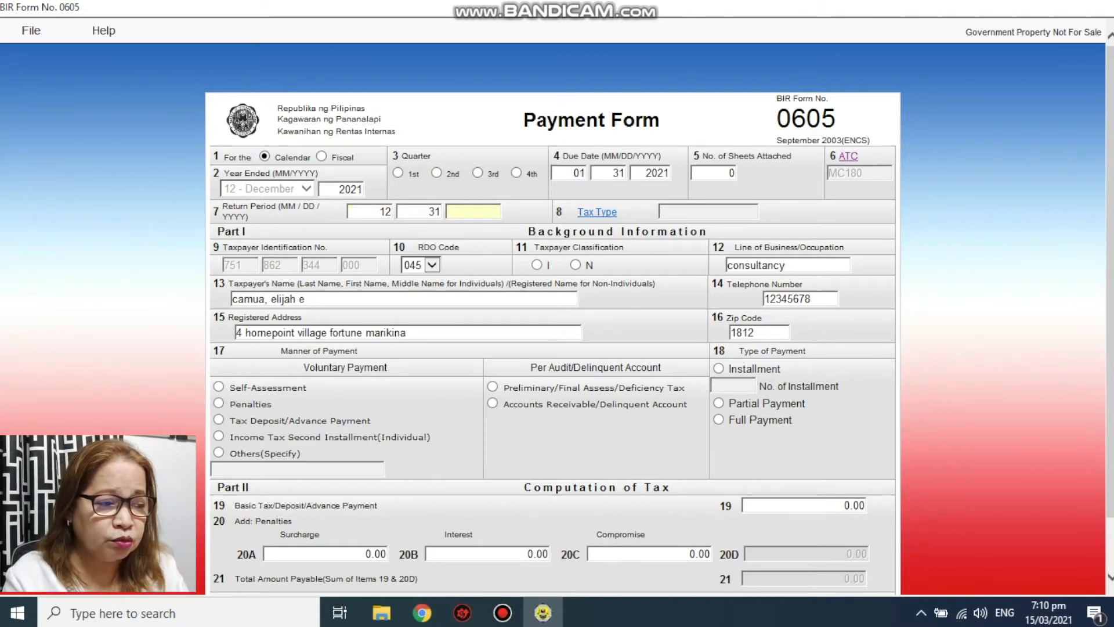
pyautogui.write('202')
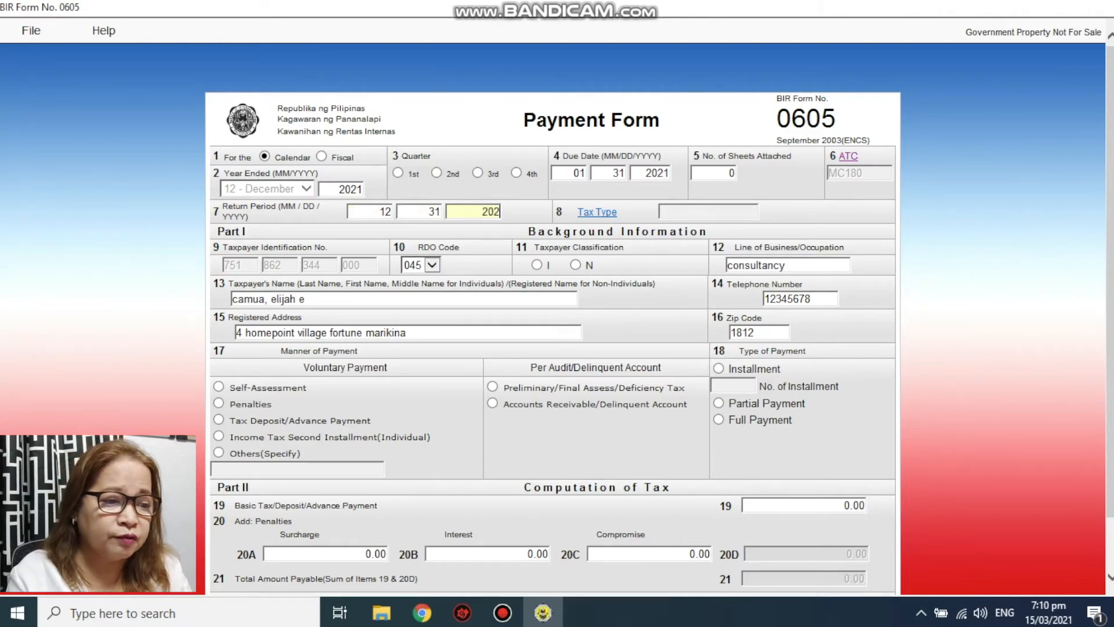
pyautogui.write('1')
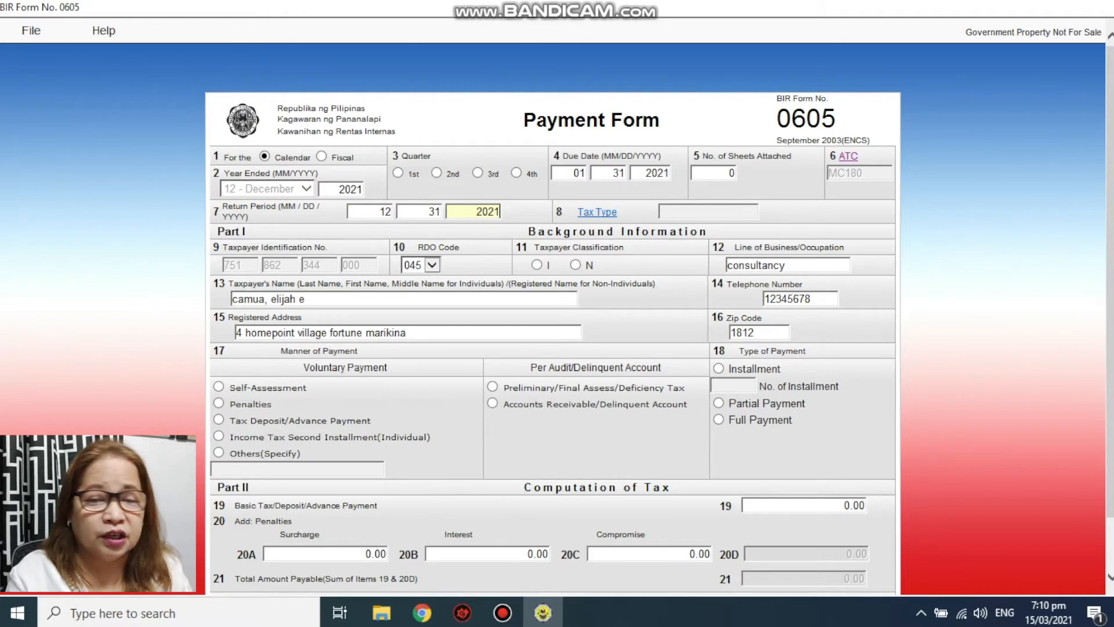
pyautogui.click(597, 213)
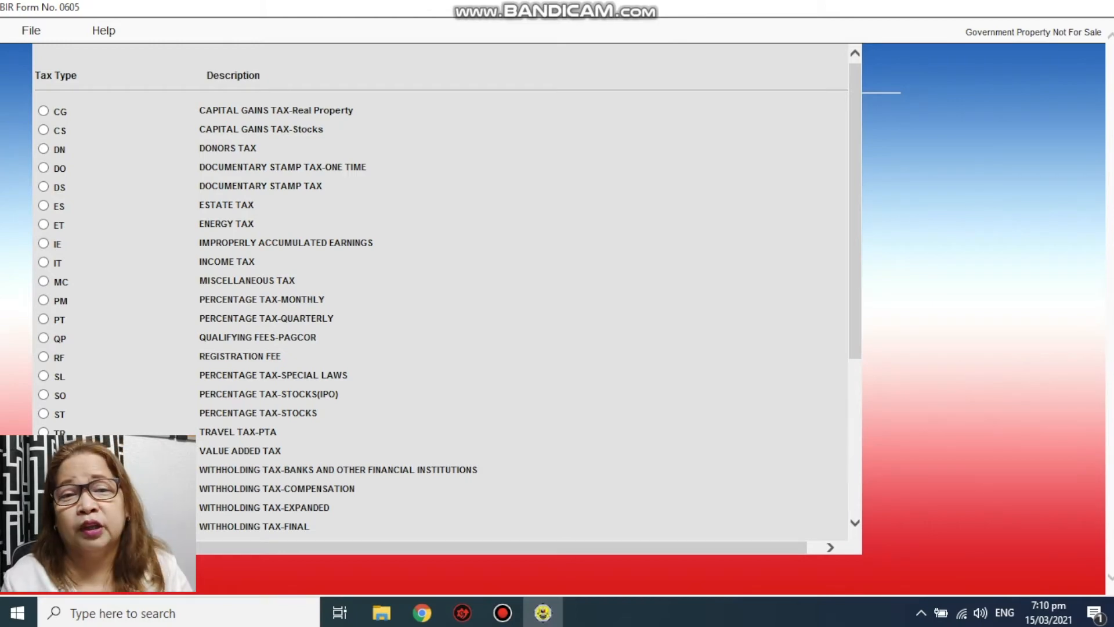
# - Set tax type to RF (Registration Fee) and taxpayer classification to I
pyautogui.click(43, 357)
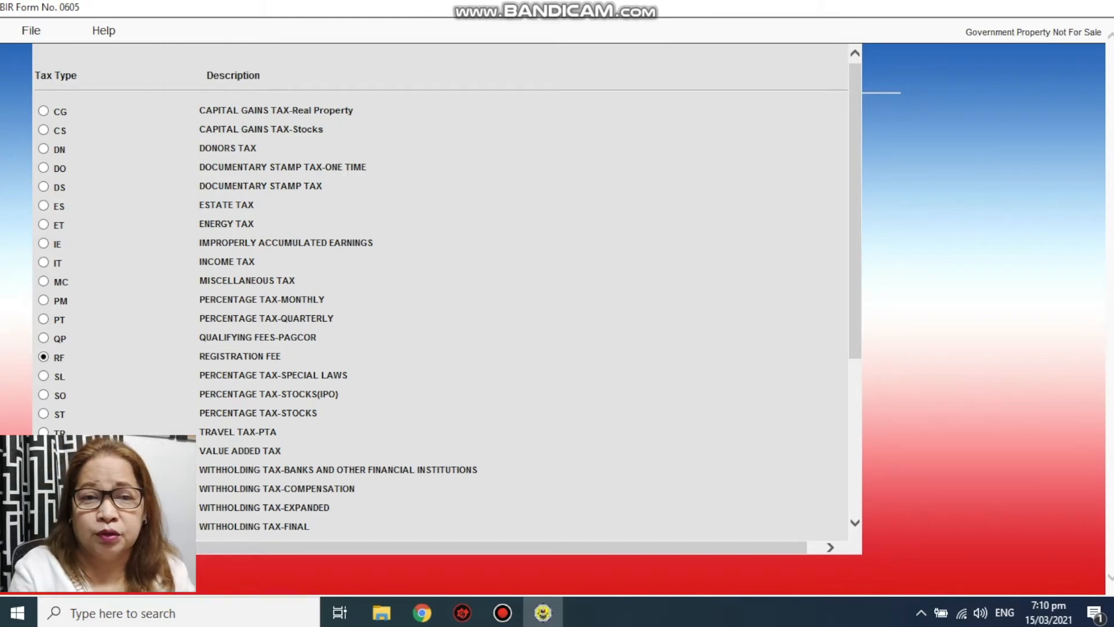
pyautogui.scroll(-6, 441, 290)
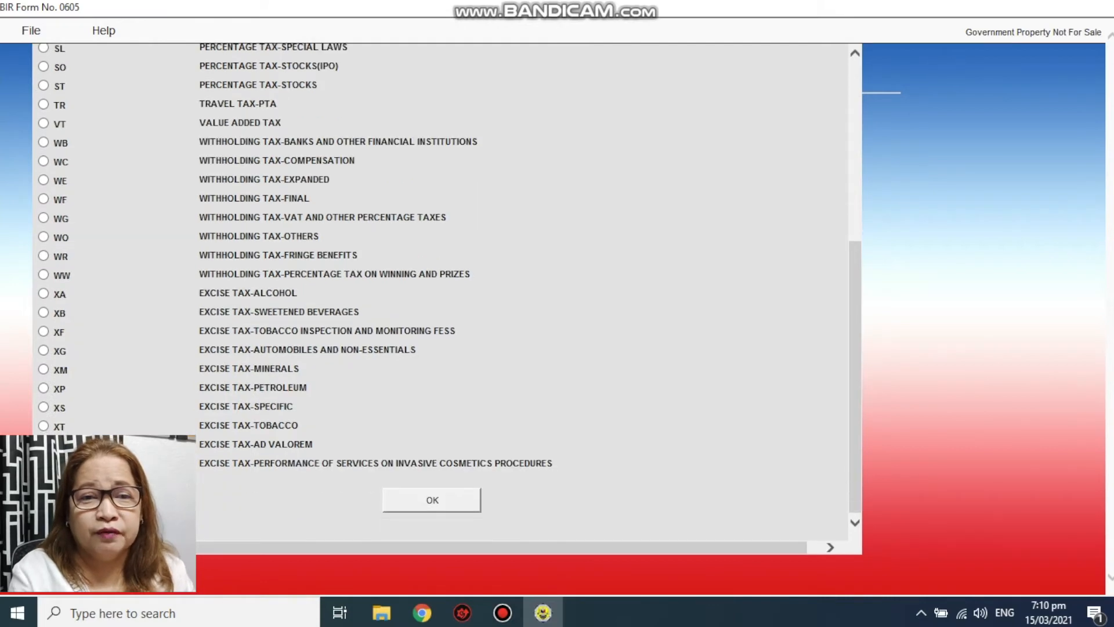
pyautogui.click(431, 500)
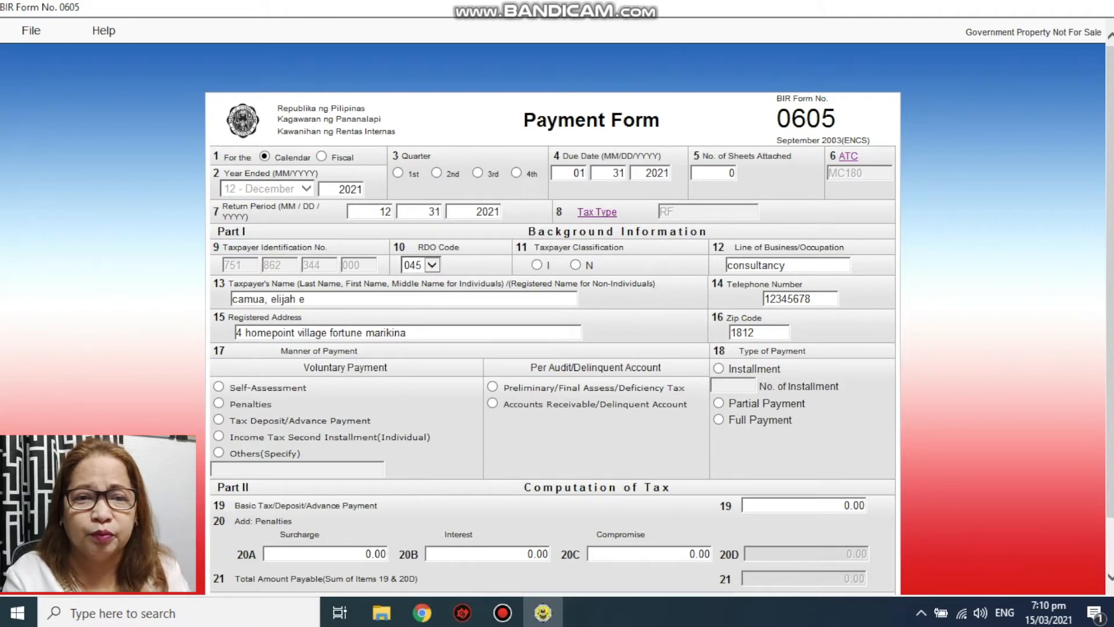
pyautogui.click(537, 265)
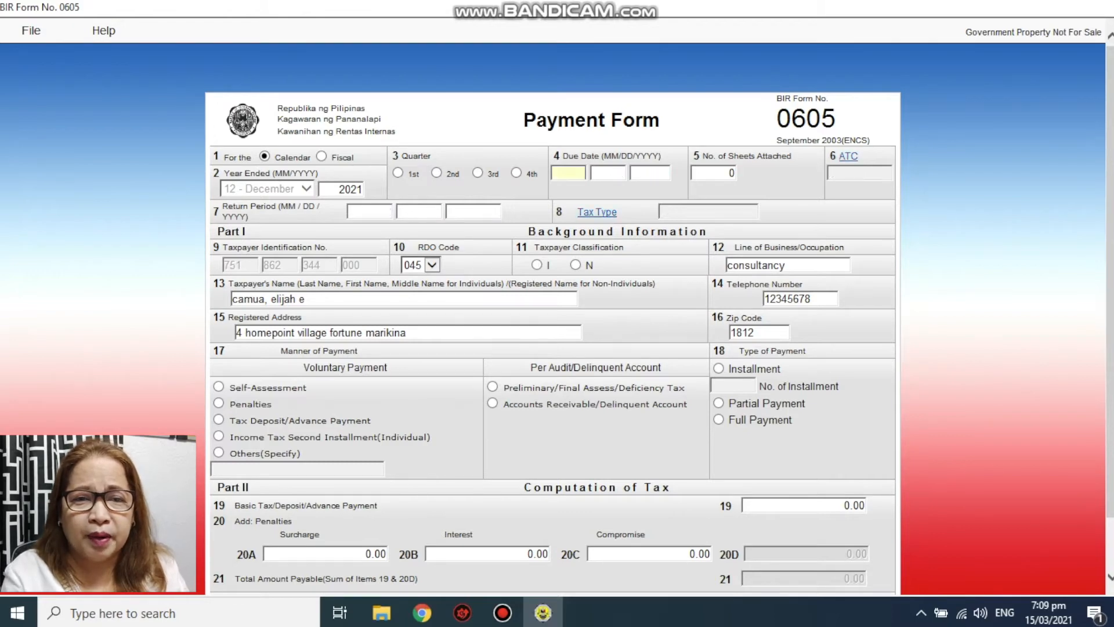
pyautogui.write('01')
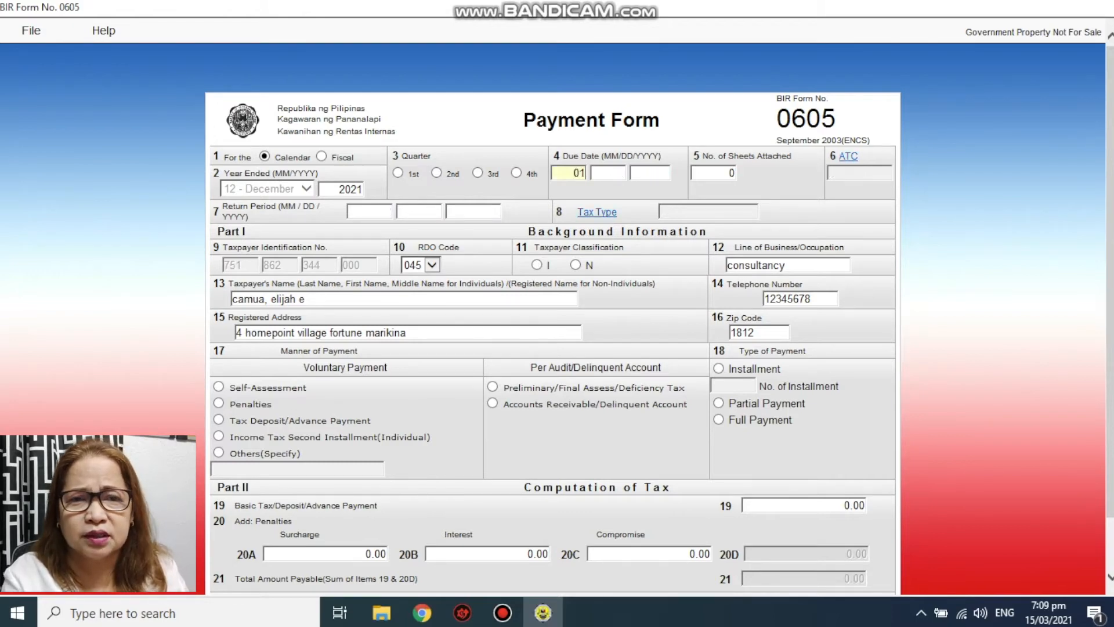
# - Re-enter the due date day 31 and year 2021 to restore 01/31/2021
pyautogui.press('Tab')
pyautogui.write('31')
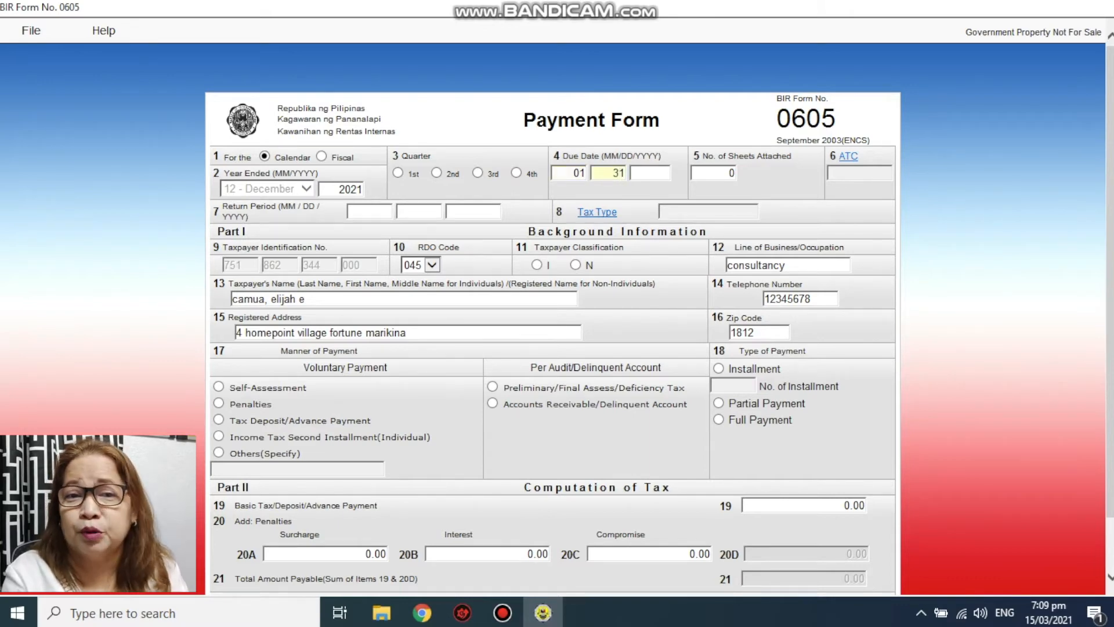
pyautogui.write('202')
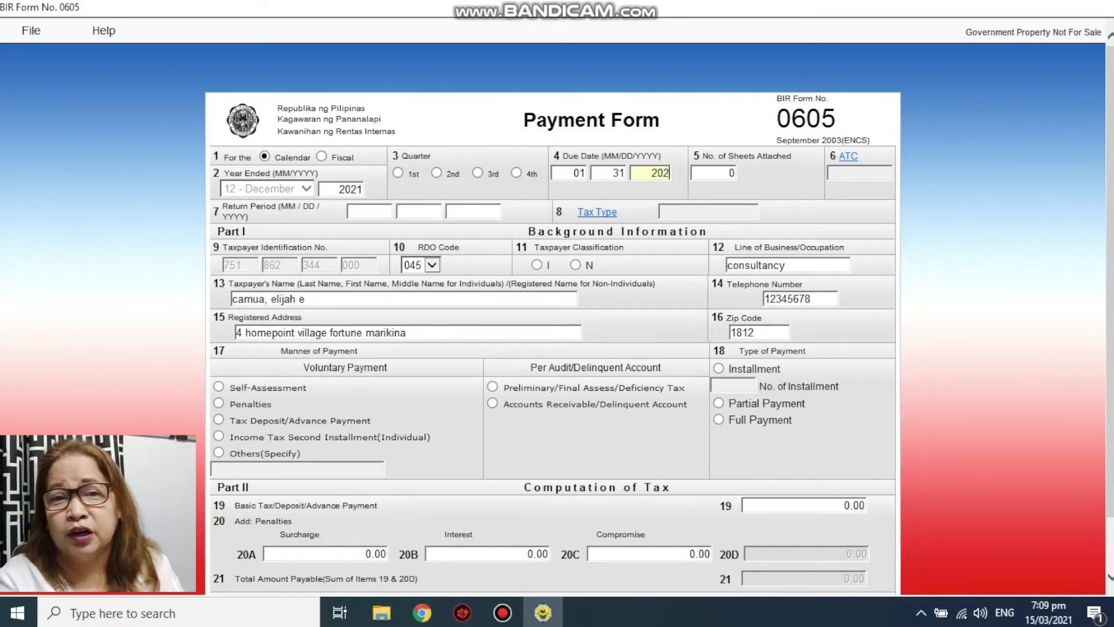
pyautogui.write('1')
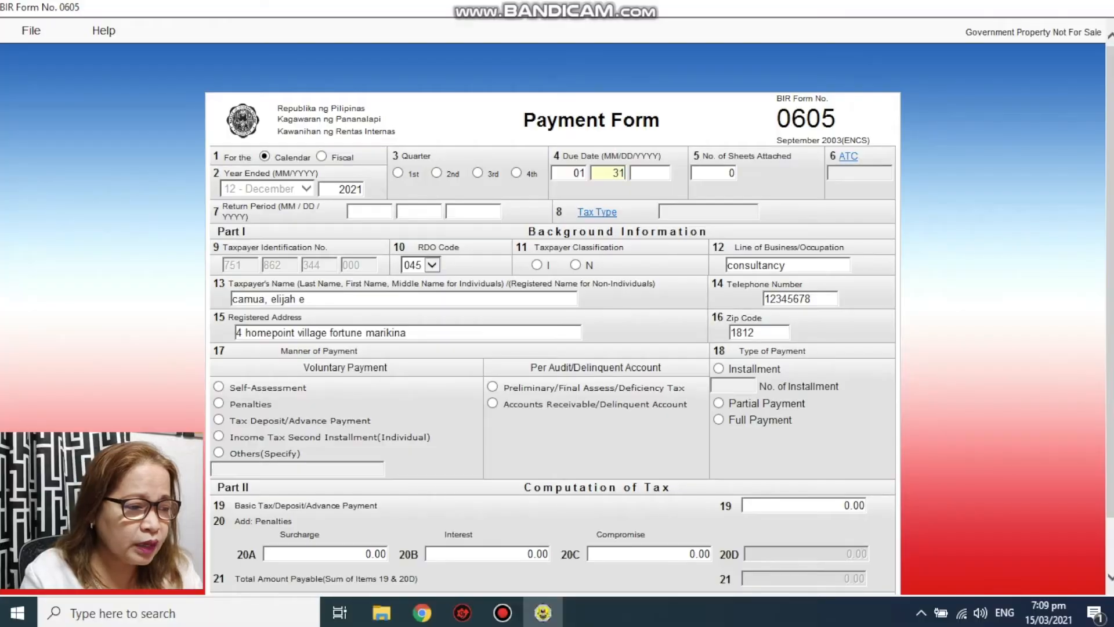
pyautogui.write('2021')
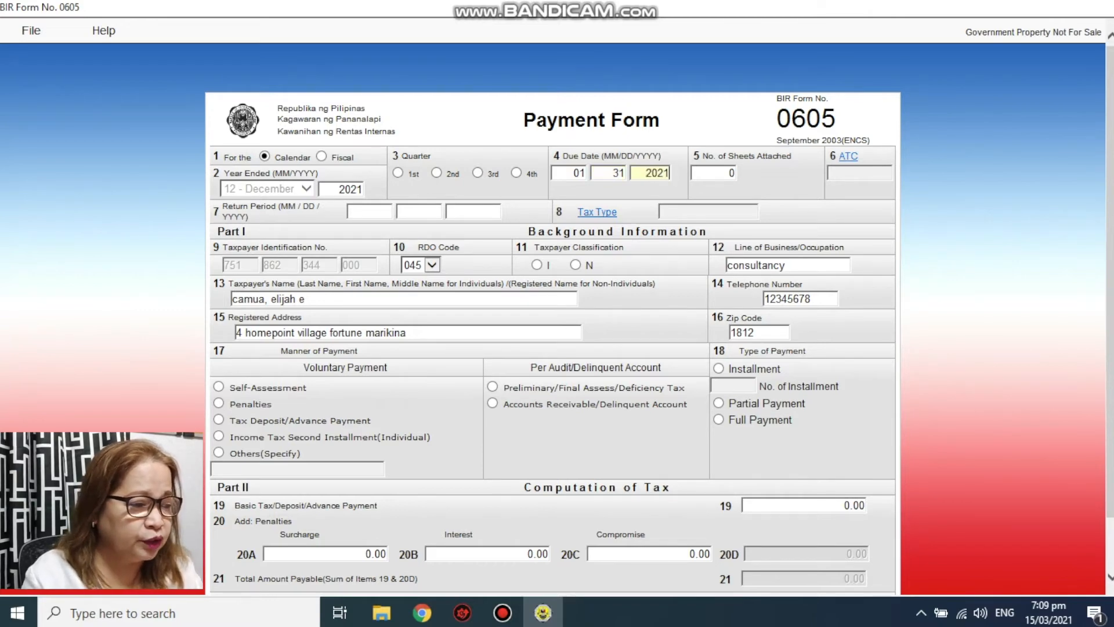
# - Choose MC180 (registration fee) as the ATC
pyautogui.click(848, 156)
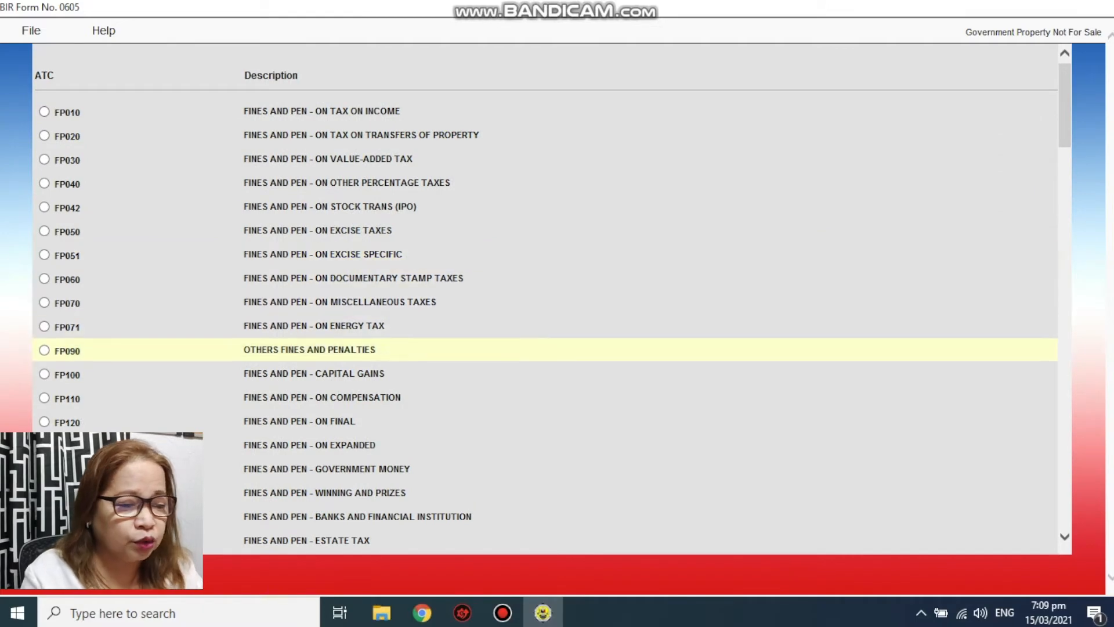
pyautogui.scroll(-7, 545, 299)
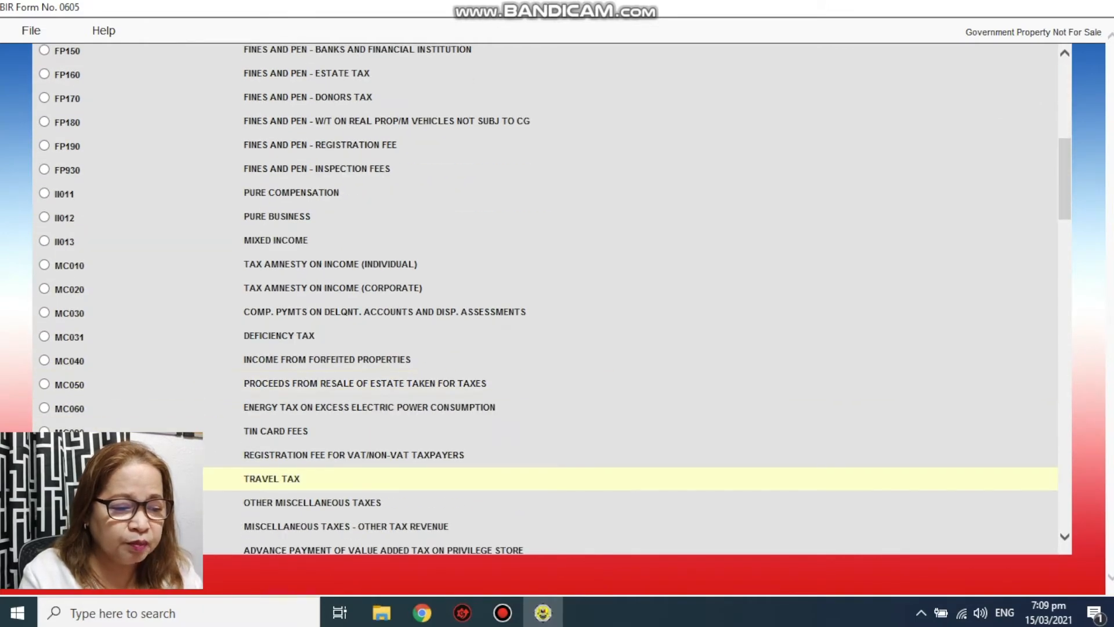
pyautogui.scroll(-3, 545, 299)
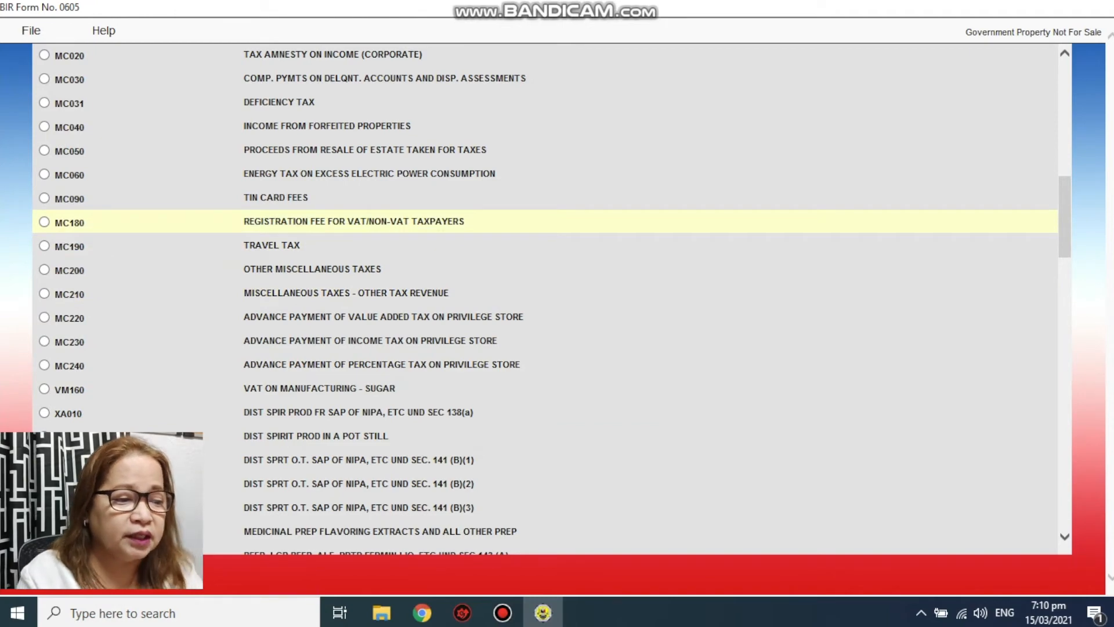
pyautogui.click(44, 222)
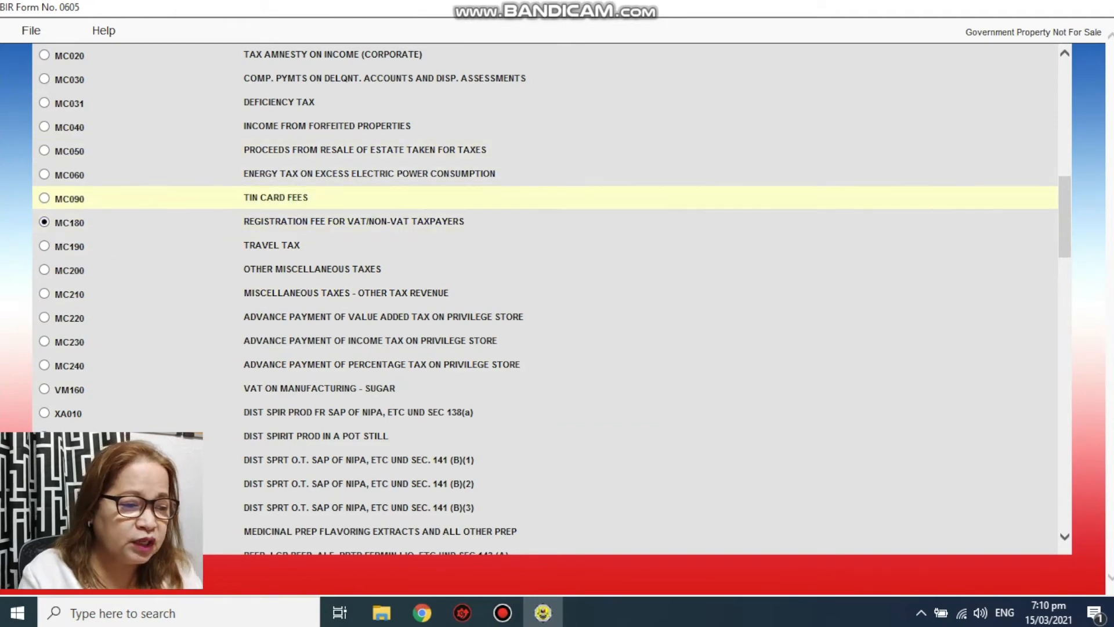
pyautogui.scroll(-7, 545, 364)
pyautogui.scroll(-15, 546, 299)
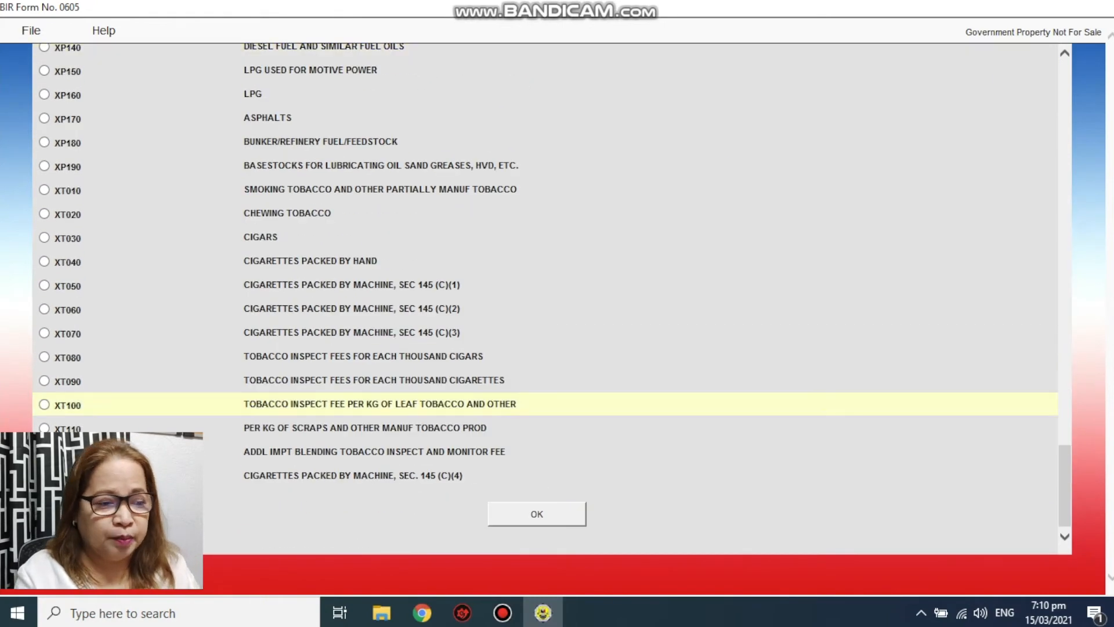
pyautogui.click(537, 514)
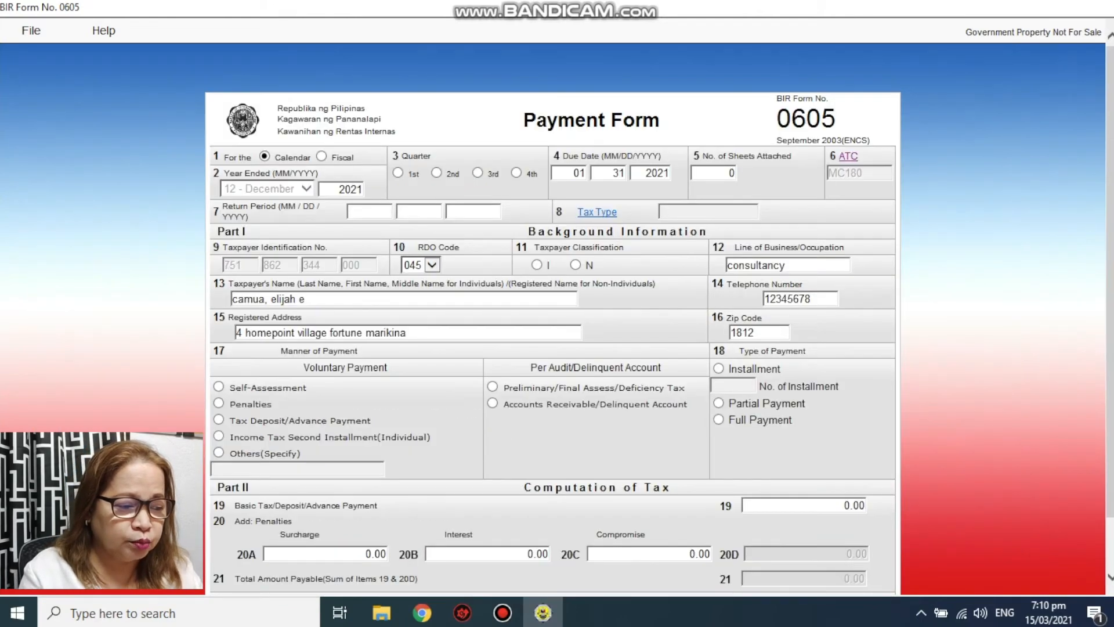
# - Enter return period 12/31/2021 and set the tax type to RF registration fee
pyautogui.click(369, 211)
pyautogui.write('12')
pyautogui.press('Tab')
pyautogui.write('31')
pyautogui.press('Tab')
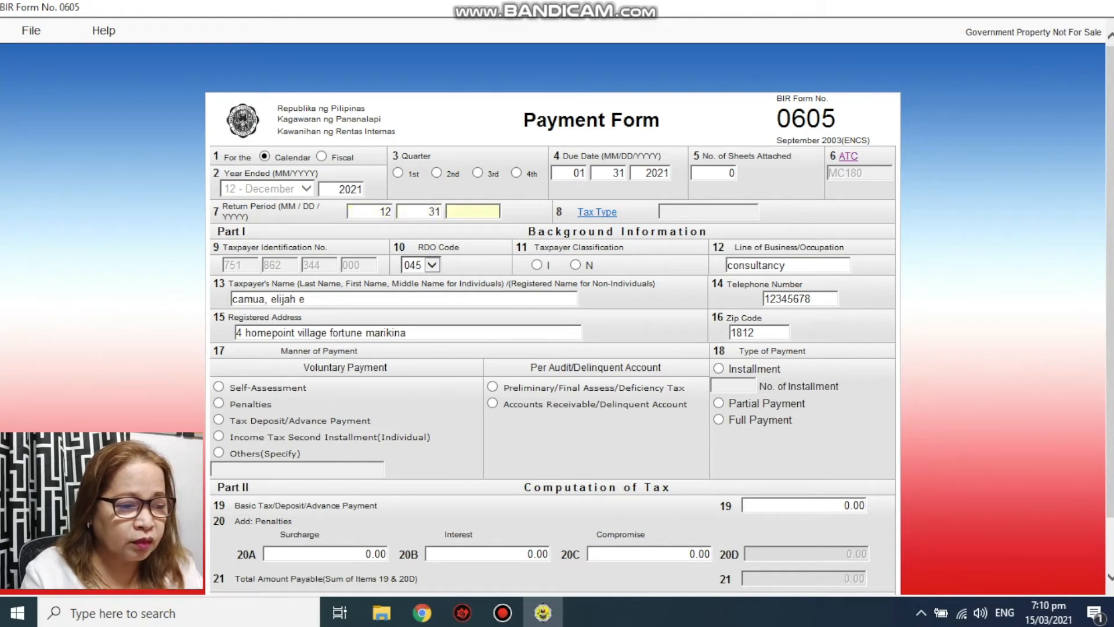
pyautogui.write('2021')
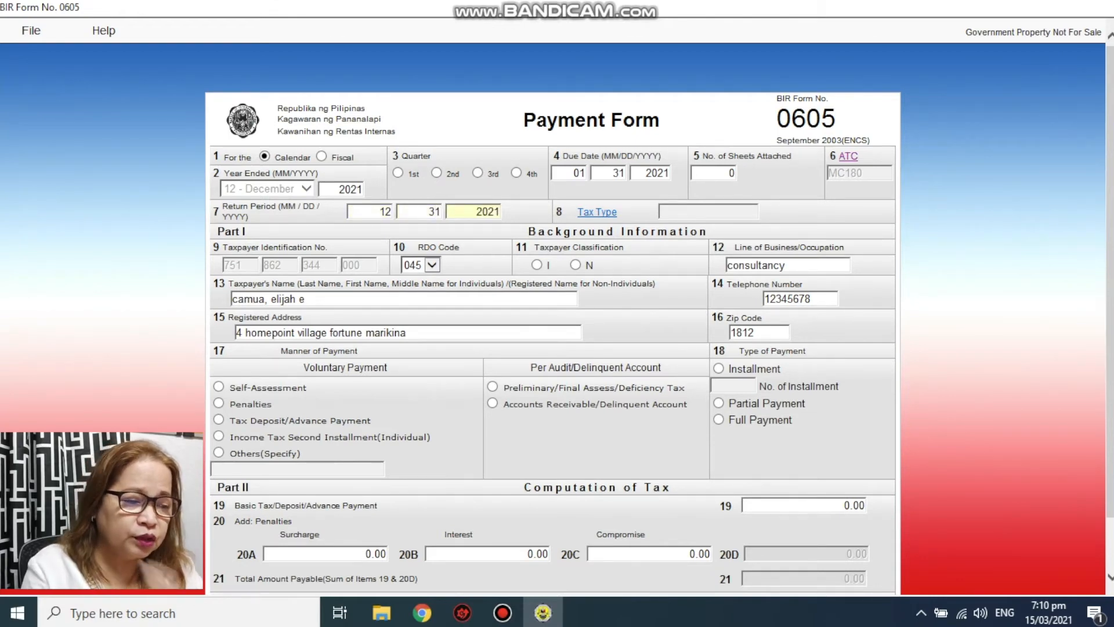
pyautogui.click(597, 212)
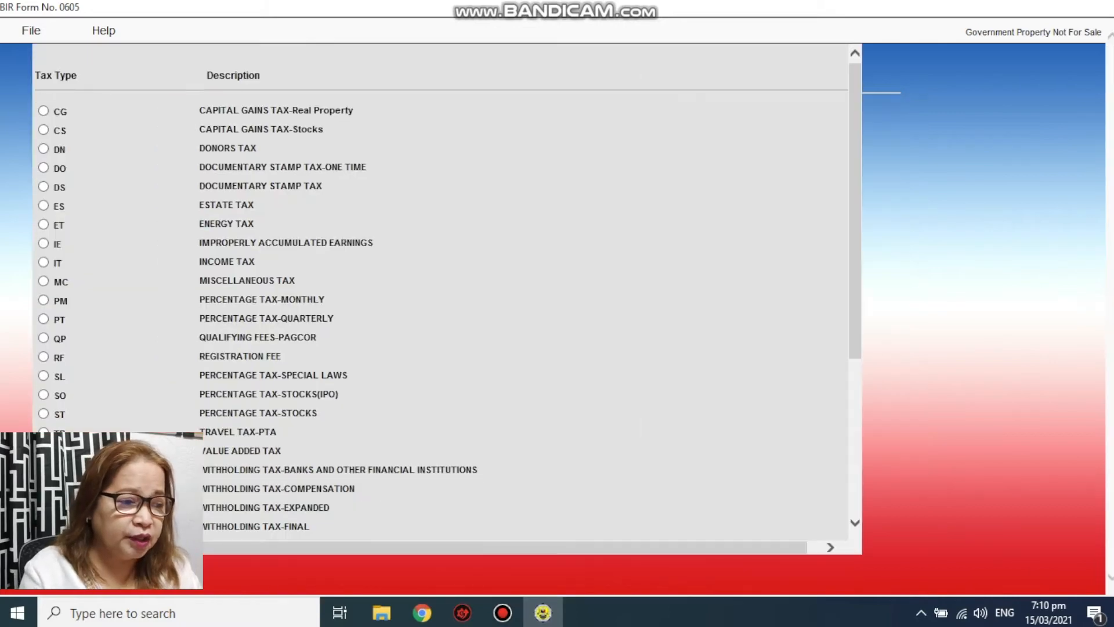
pyautogui.click(44, 357)
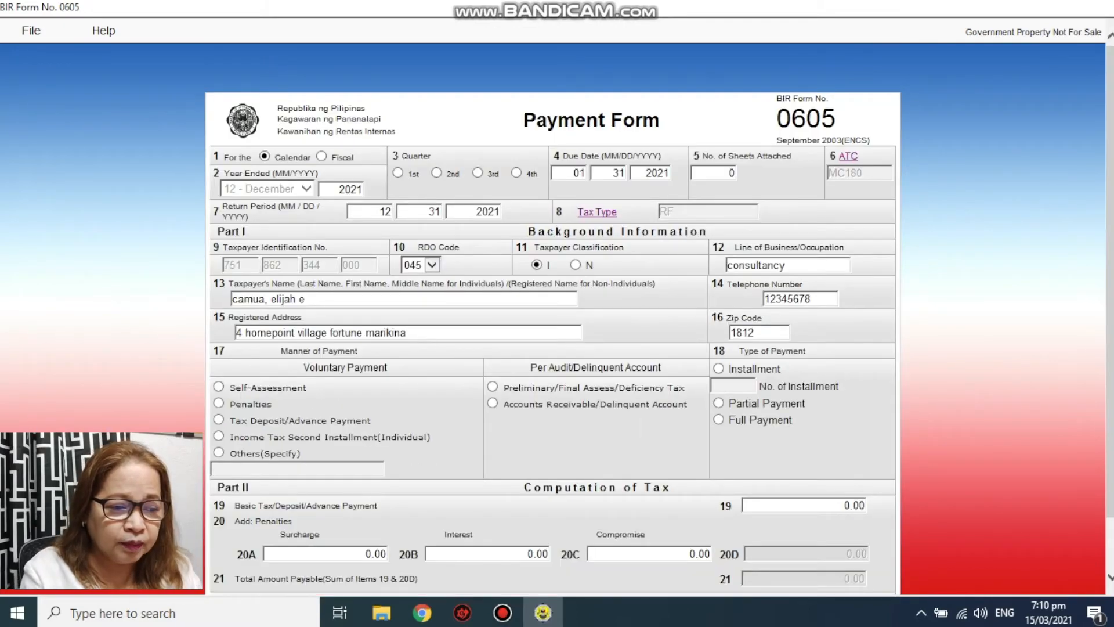
# - Select Others as the manner of payment, specifying 'annual registration'
pyautogui.press('Tab')
pyautogui.press('Tab')
pyautogui.press('Tab')
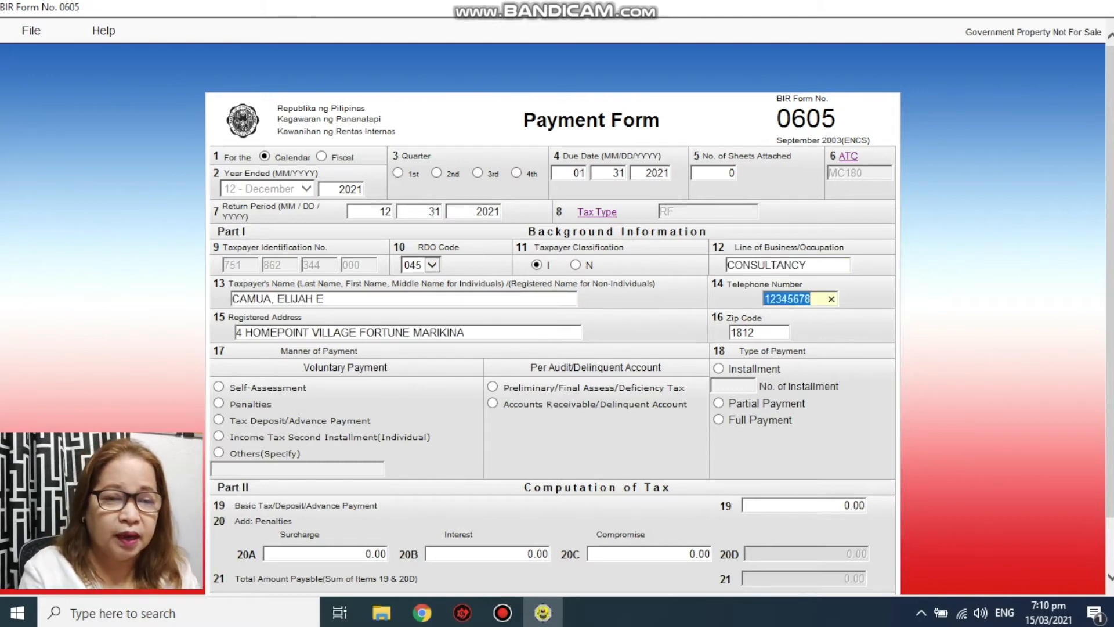
pyautogui.press('Tab')
pyautogui.press('Tab')
pyautogui.press('Tab')
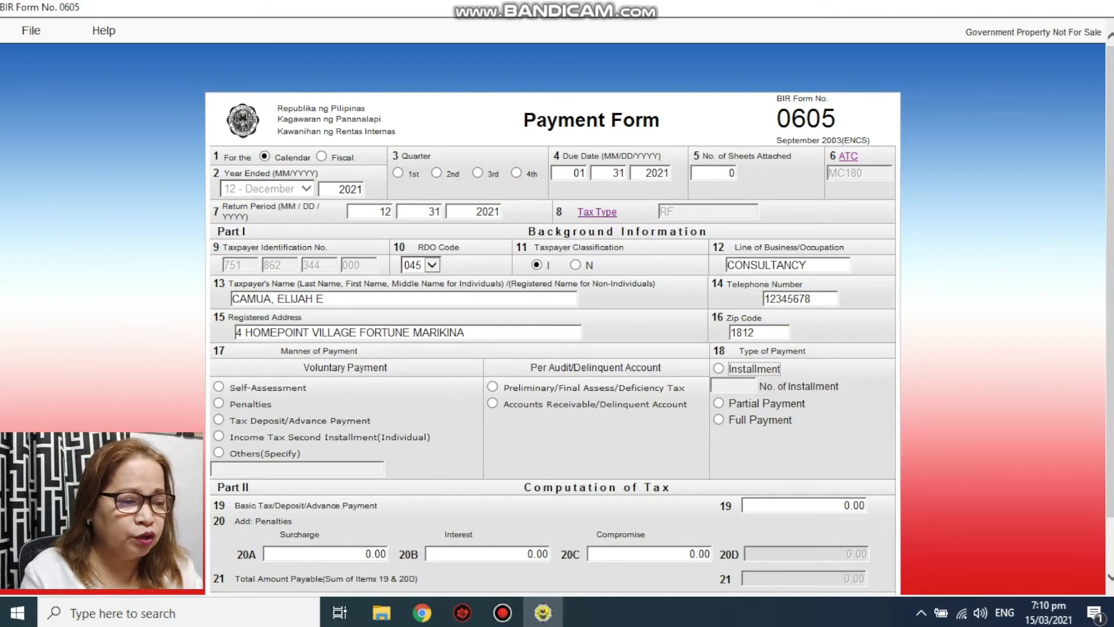
pyautogui.click(219, 453)
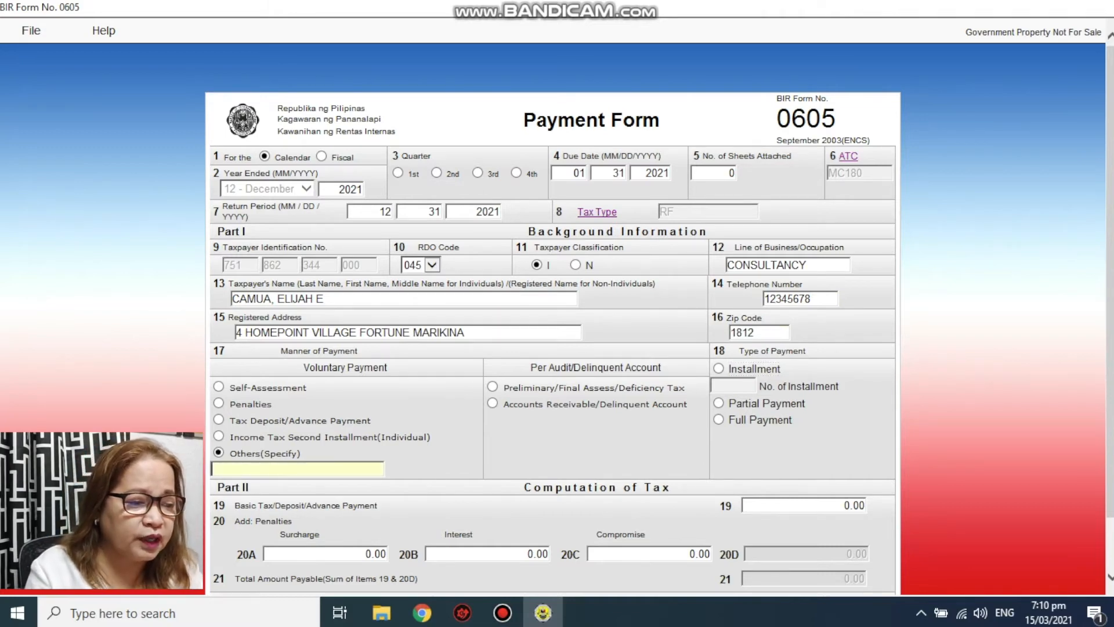
pyautogui.write('annual ')
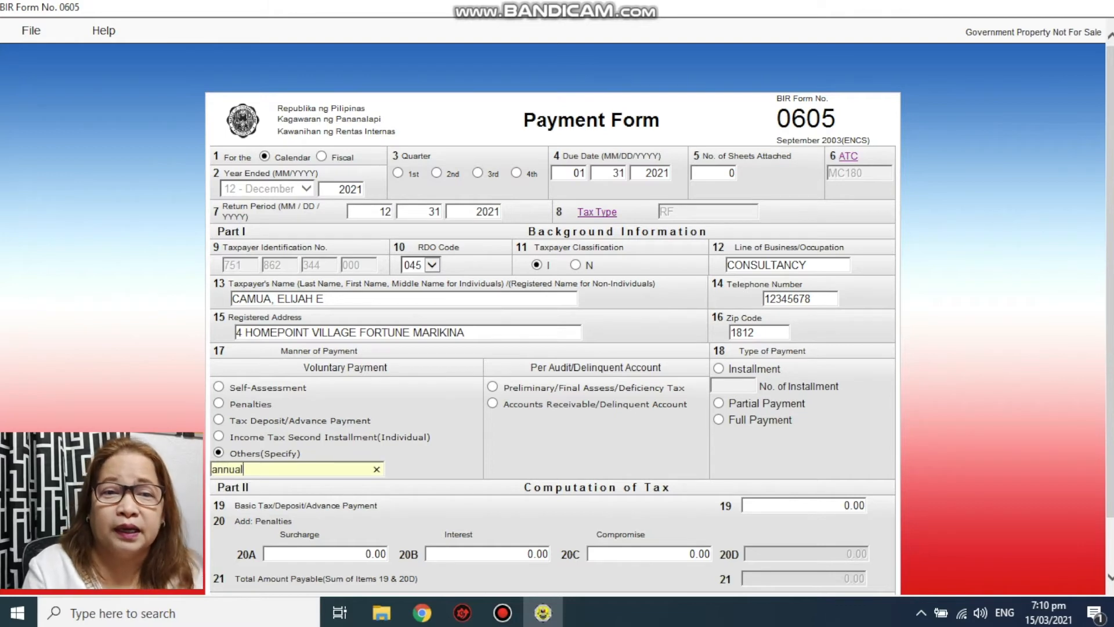
pyautogui.write('regist')
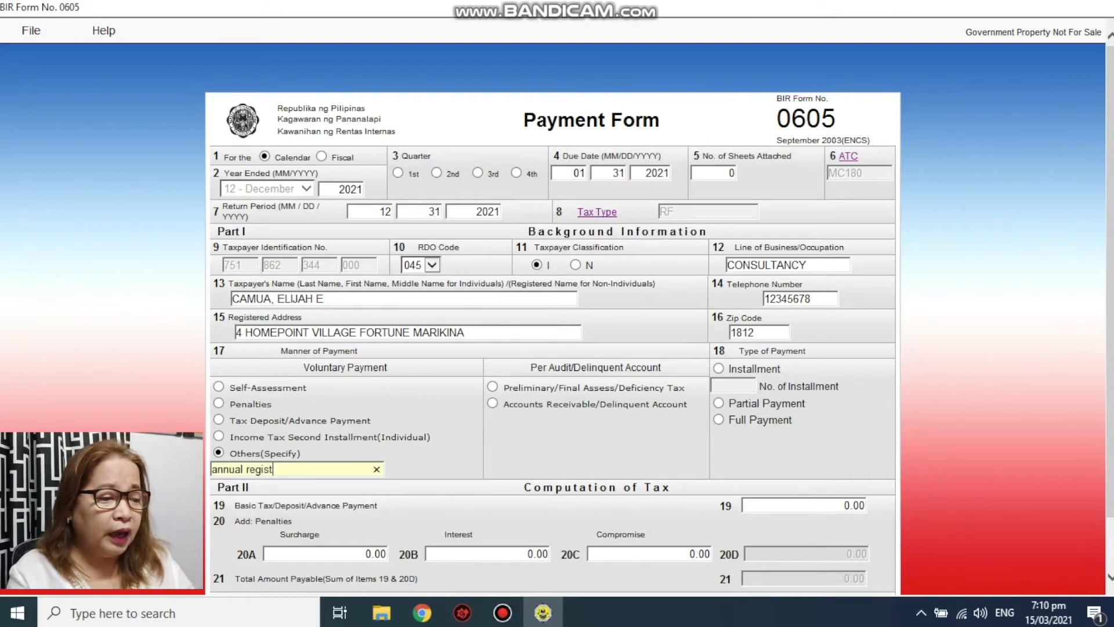
pyautogui.write('ration')
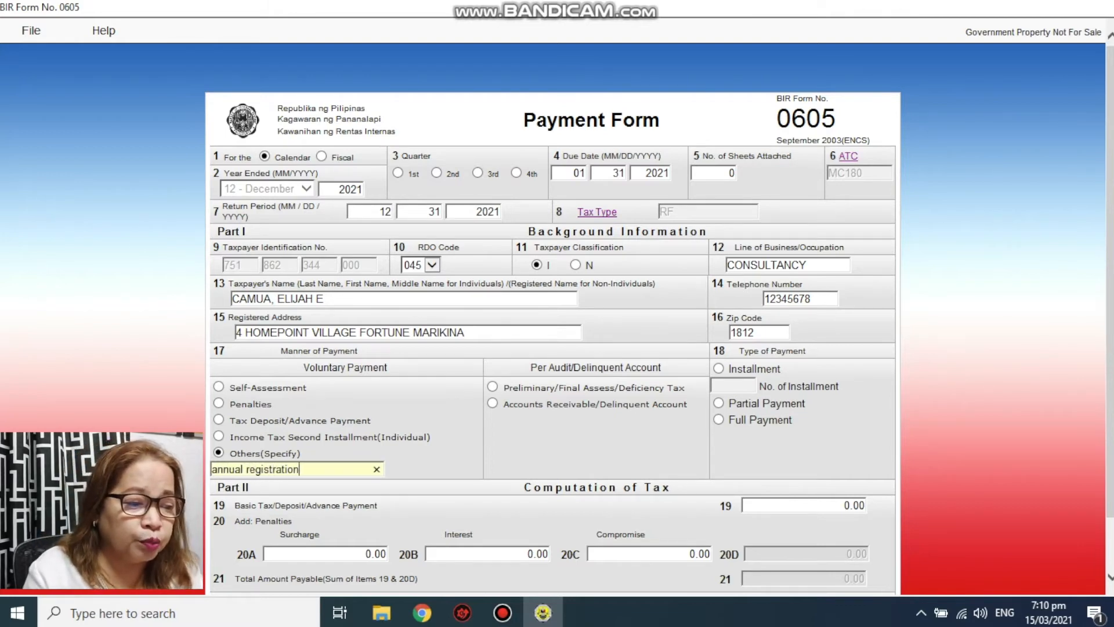
pyautogui.press('Tab')
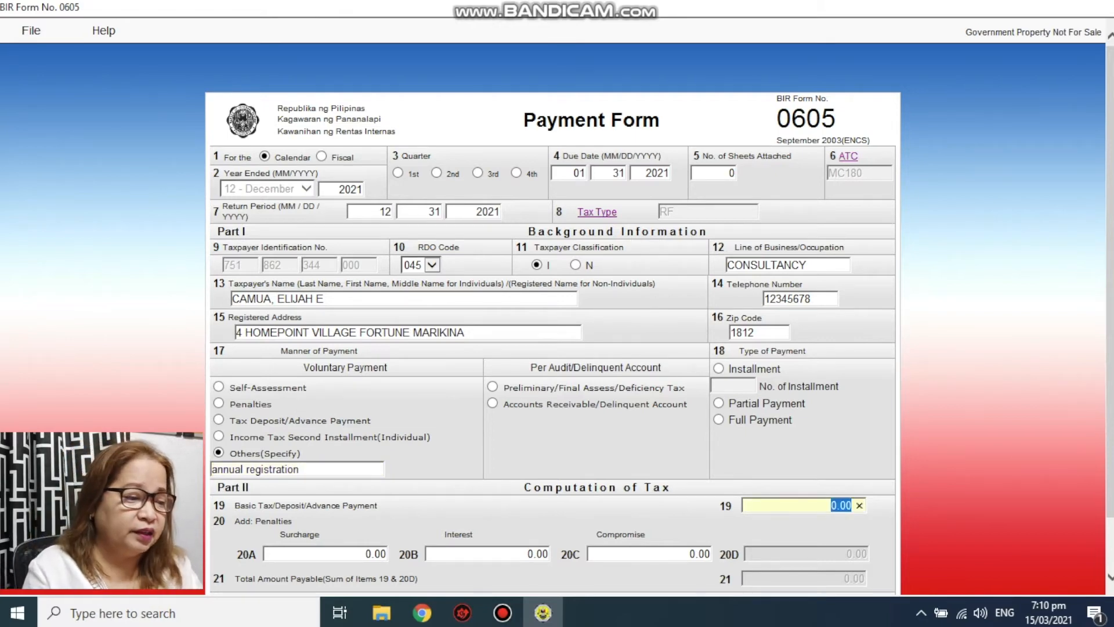
# - Mark the payment as Full Payment and enter 500 as the basic tax in item 19
pyautogui.click(718, 419)
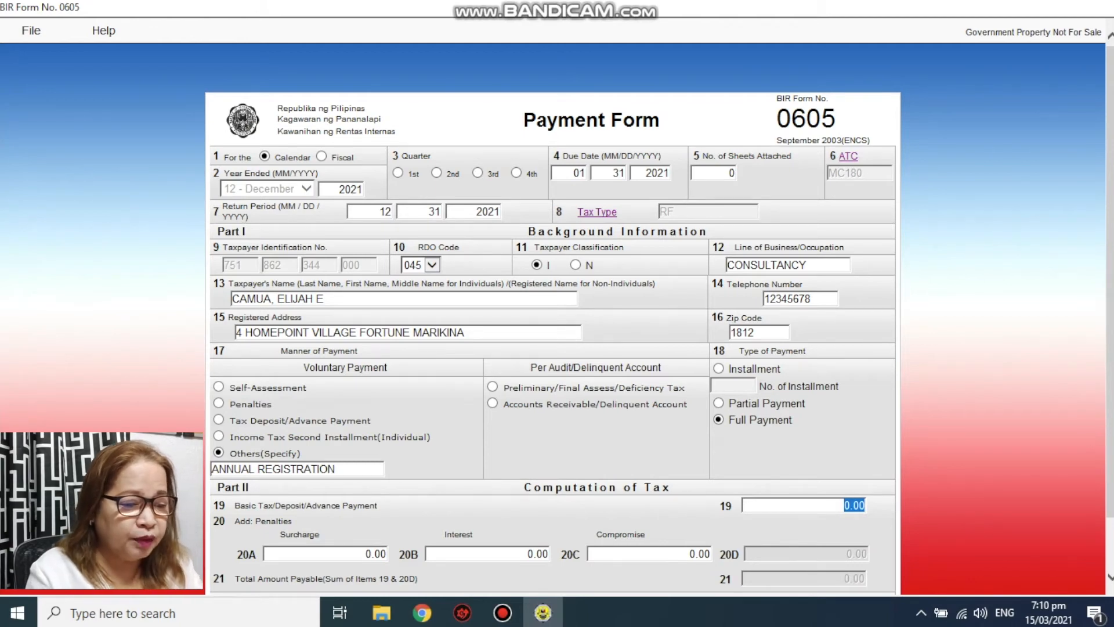
pyautogui.click(836, 505)
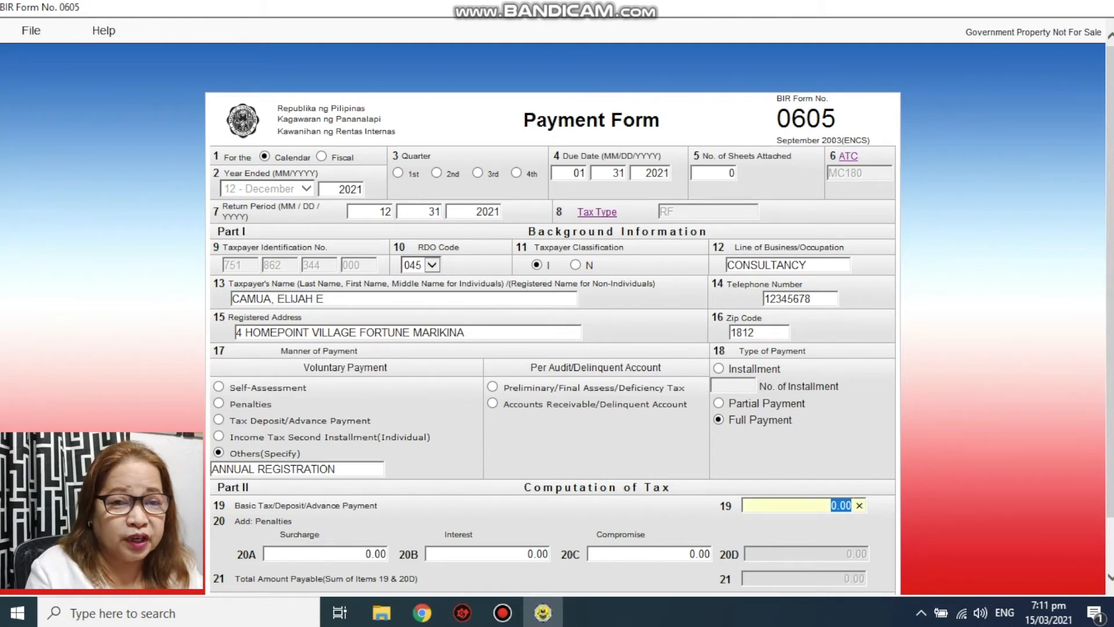
pyautogui.write('500')
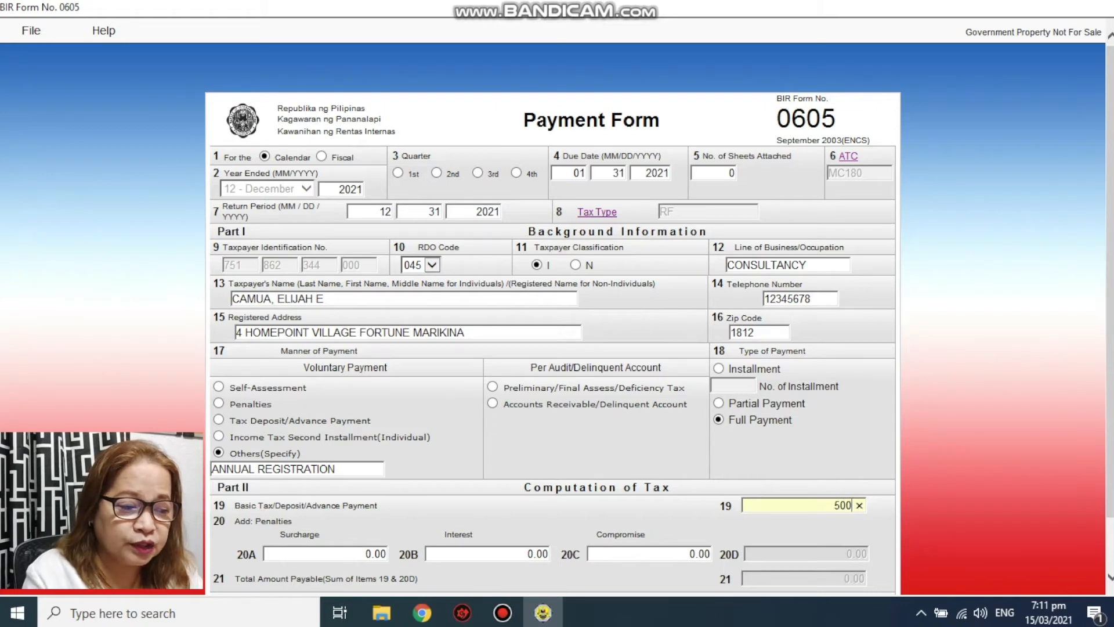
pyautogui.scroll(-1, 553, 319)
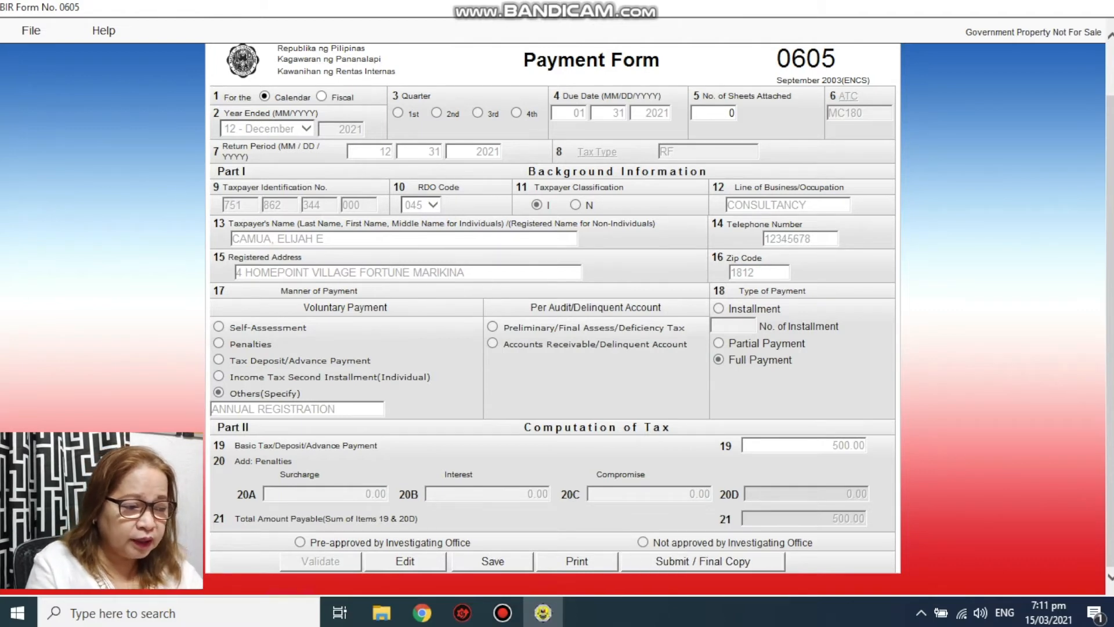
# - Submit the form as Final Copy, confirming the online send and accepting the TOSA terms
pyautogui.click(703, 562)
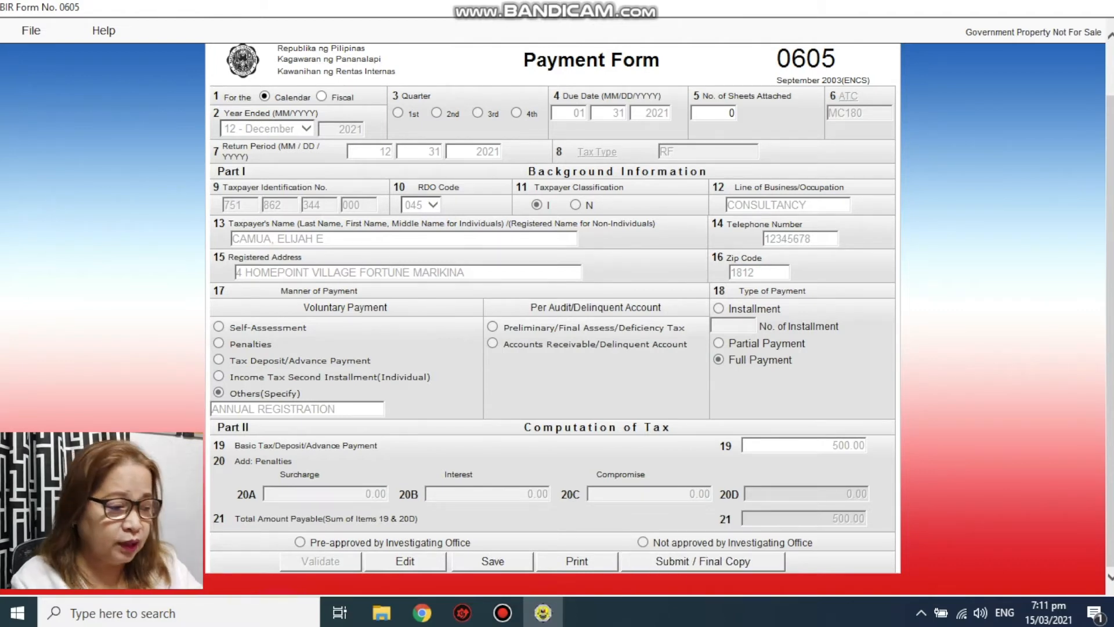
pyautogui.click(703, 562)
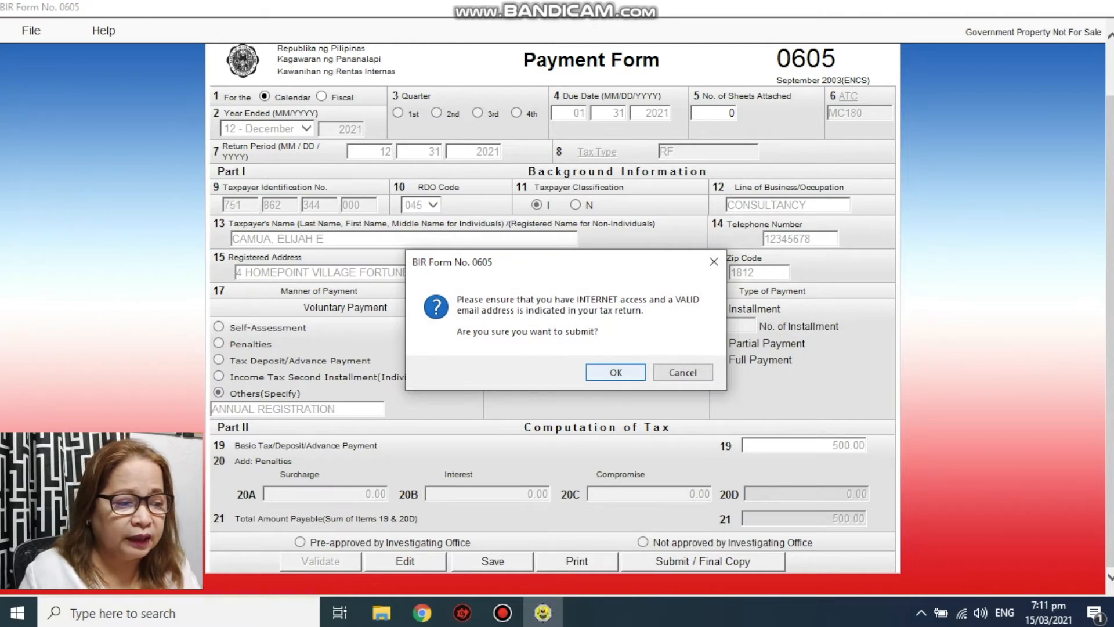
pyautogui.press('Return')
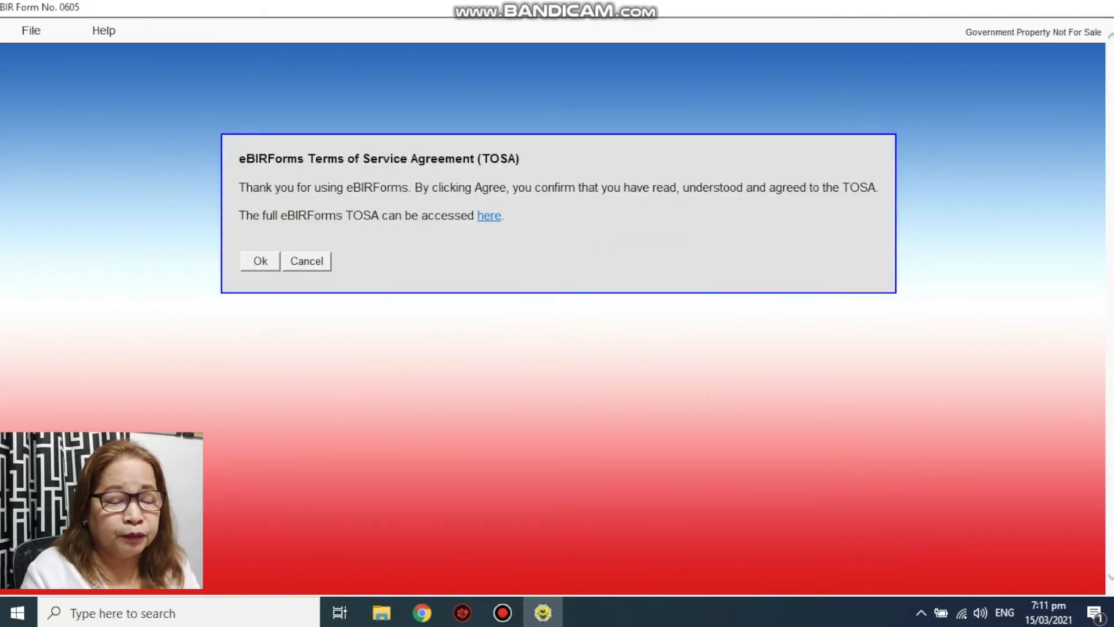
pyautogui.press('Return')
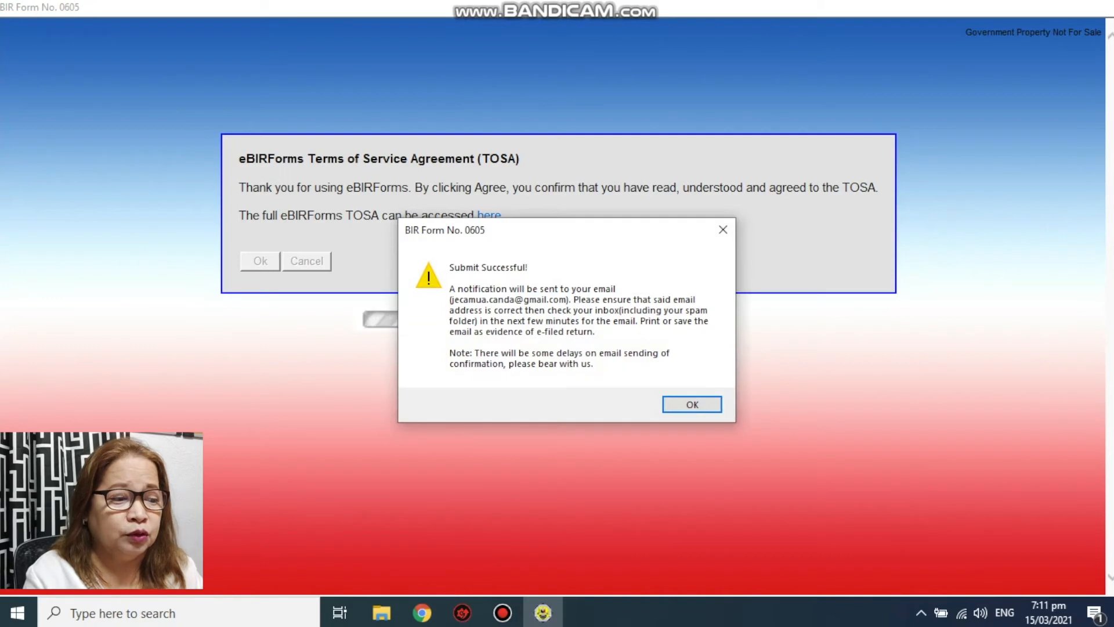
# - Dismiss the Submit Successful and ePay notices, then review the locked form showing 500.00 payable
pyautogui.press('Return')
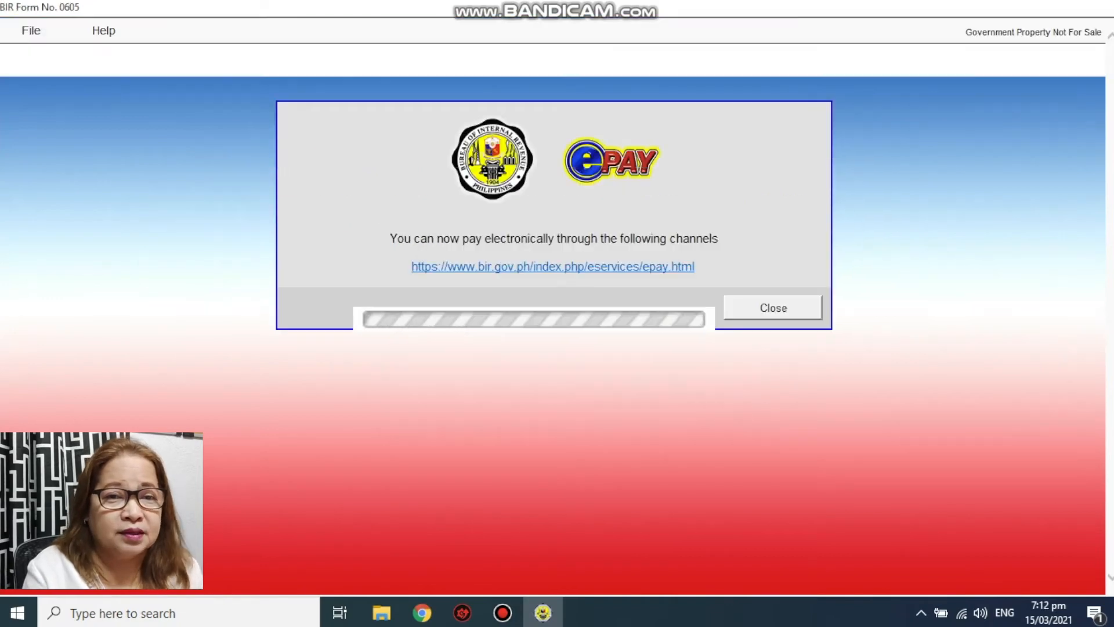
pyautogui.press('Return')
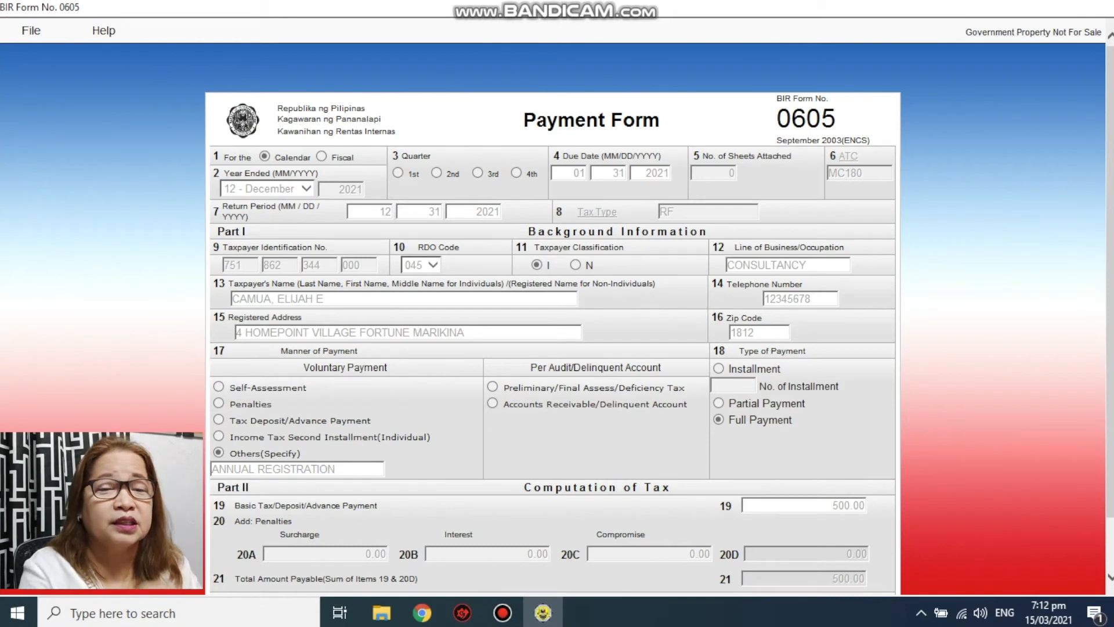
pyautogui.scroll(-1, 552, 319)
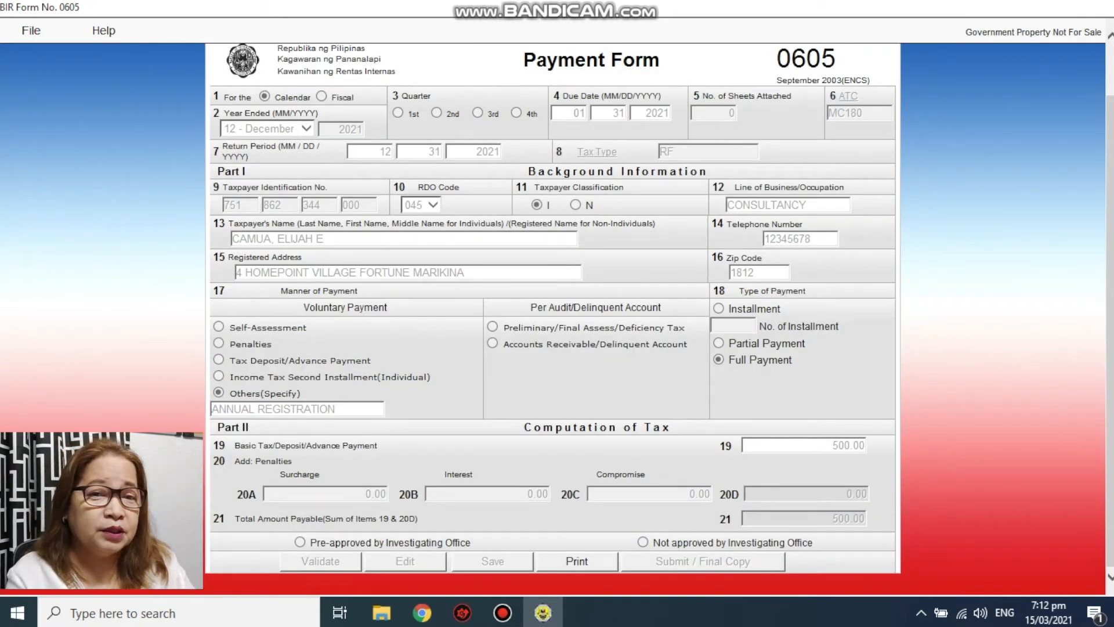
pyautogui.scroll(1, 551, 319)
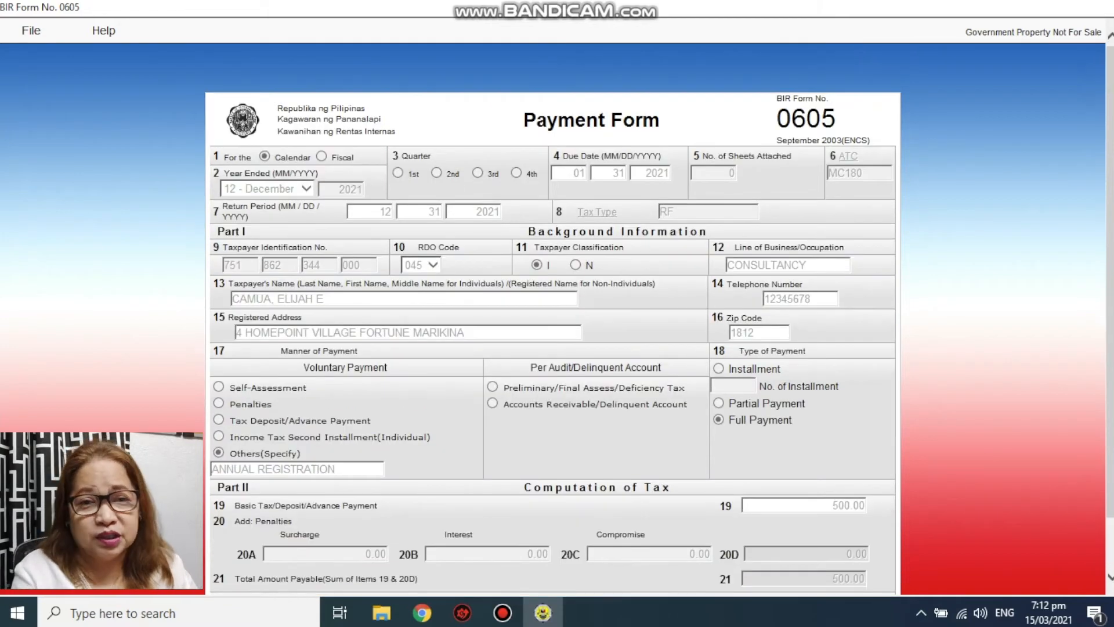
pyautogui.scroll(-1, 551, 319)
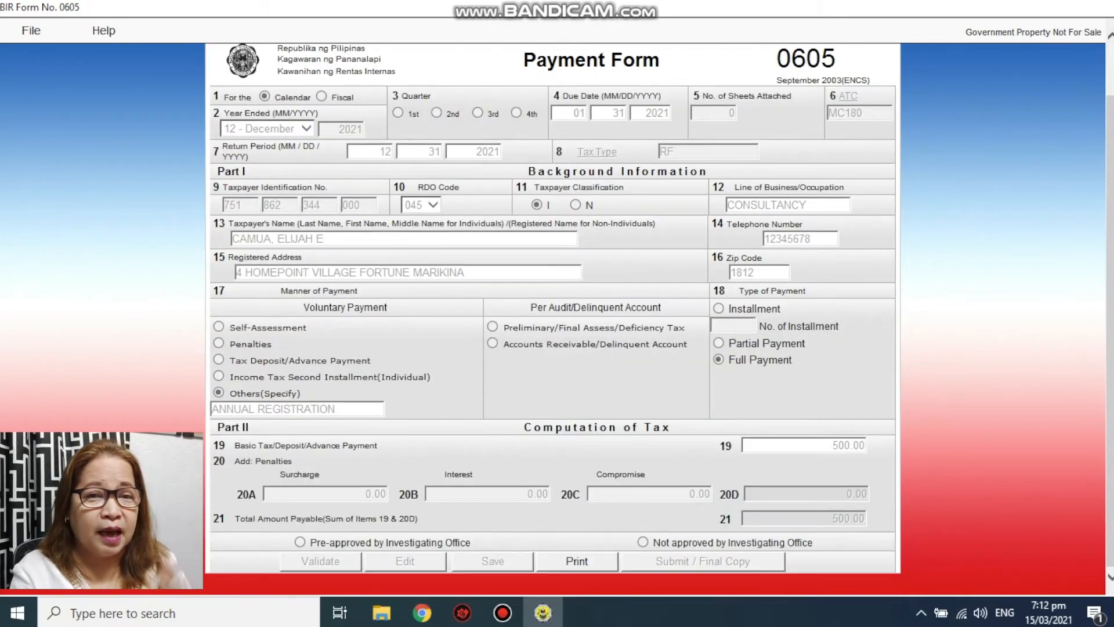